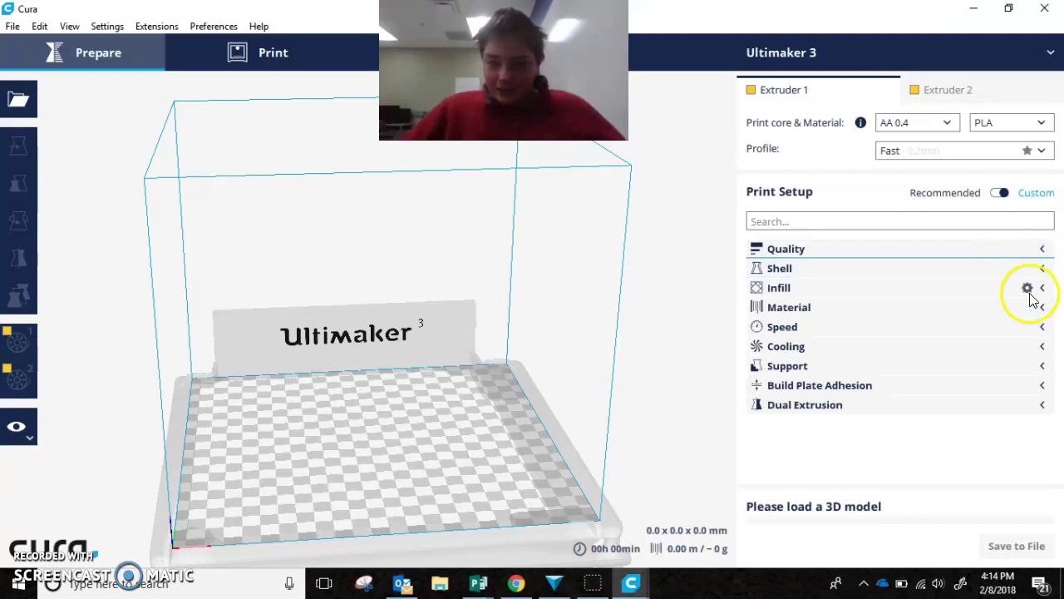
# - Open the support setting visibility preferences and make Support Overhang Angle visible
pyautogui.click(1028, 367)
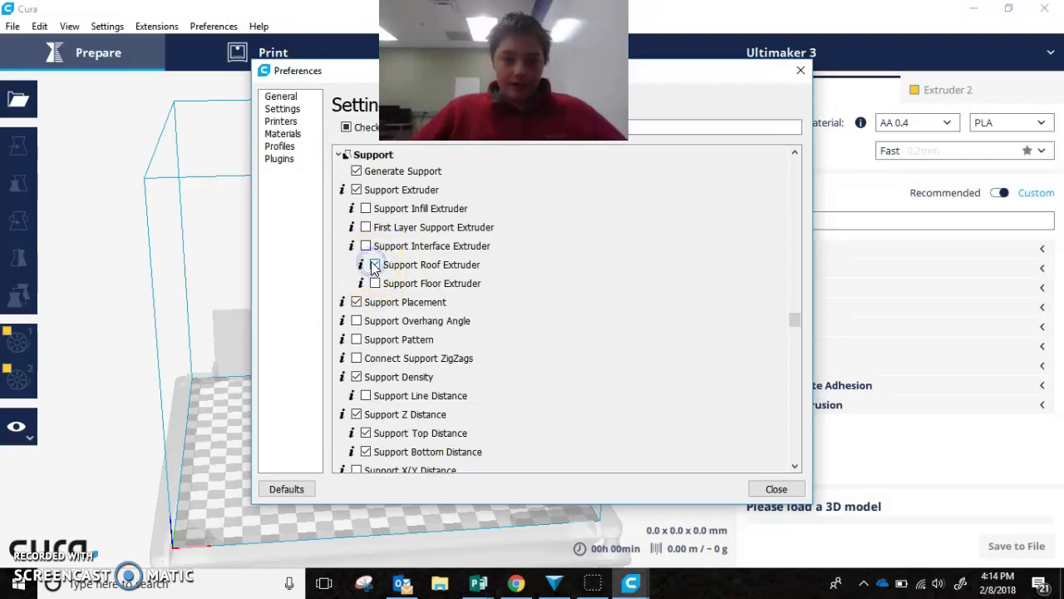
pyautogui.click(357, 321)
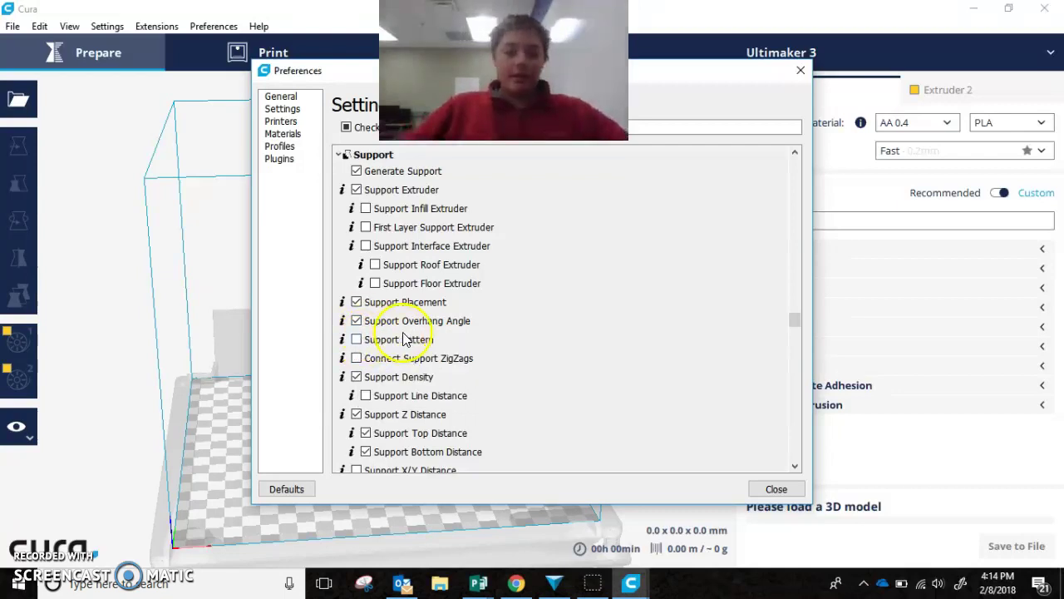
pyautogui.scroll(-1, 407, 336)
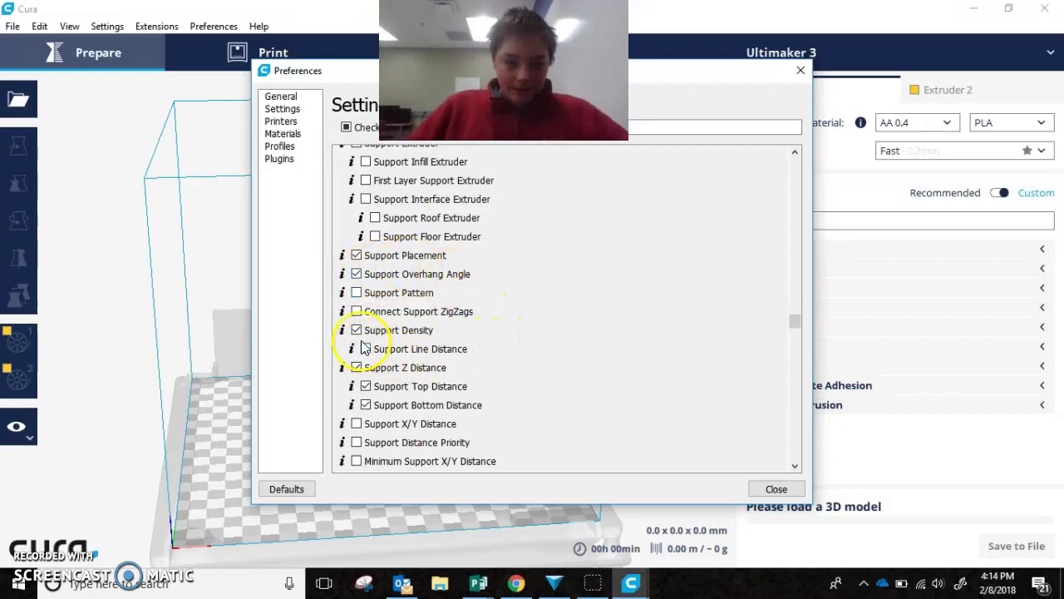
pyautogui.scroll(-1, 396, 441)
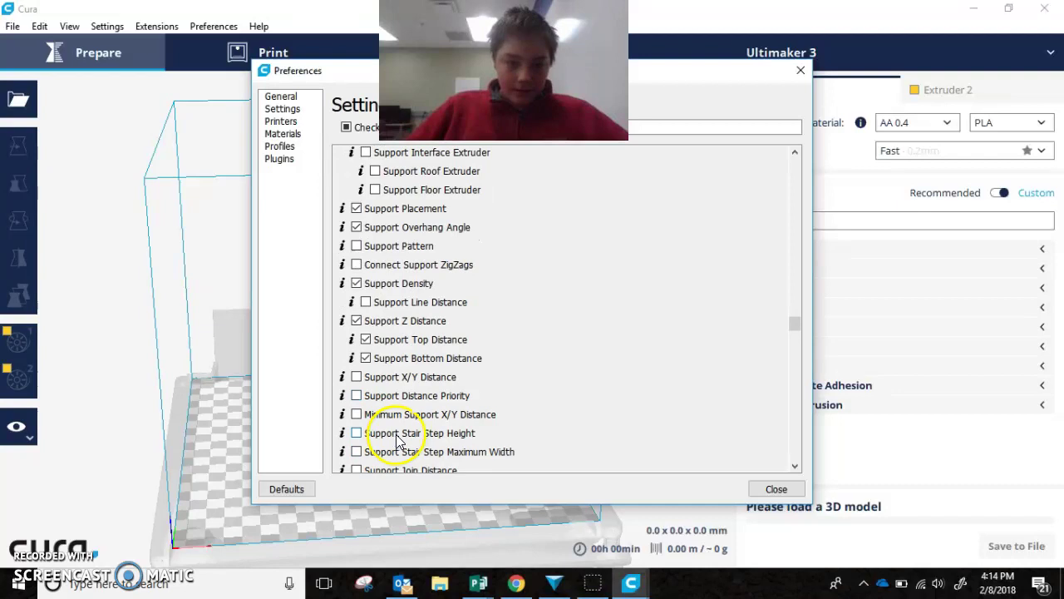
pyautogui.scroll(-1, 398, 441)
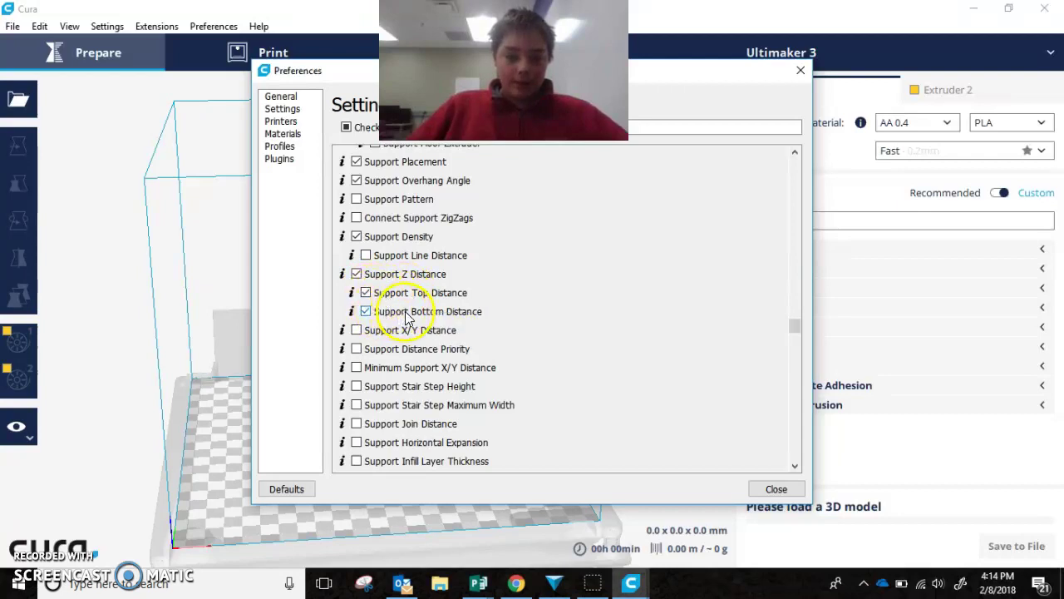
# - Also make Support Z Distance, Support Roof Thickness and Support Floor Thickness visible
pyautogui.click(366, 293)
pyautogui.click(356, 273)
pyautogui.scroll(-1, 499, 358)
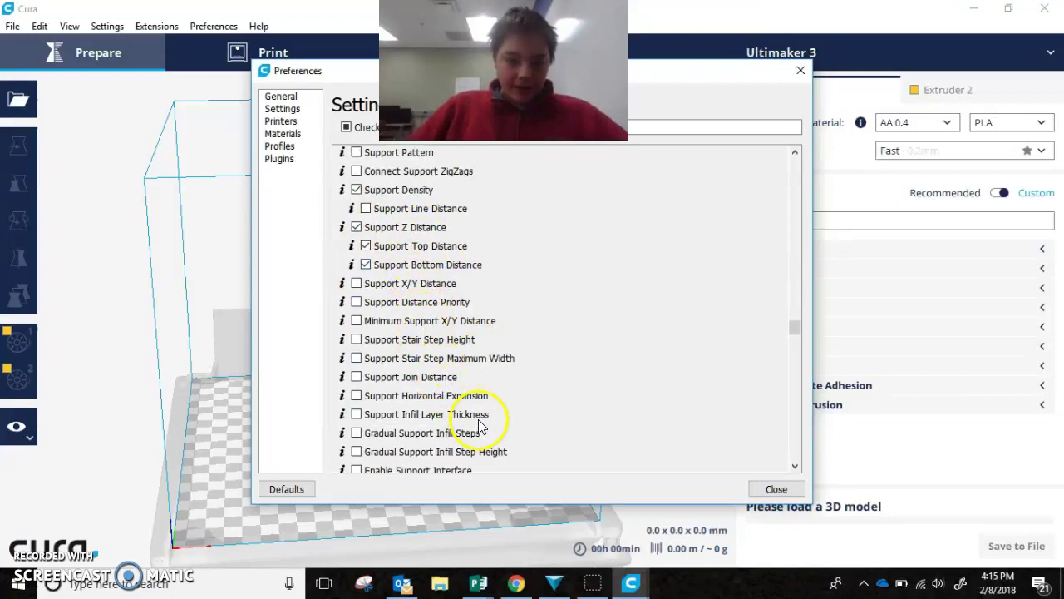
pyautogui.scroll(-1, 465, 424)
pyautogui.scroll(-1, 369, 433)
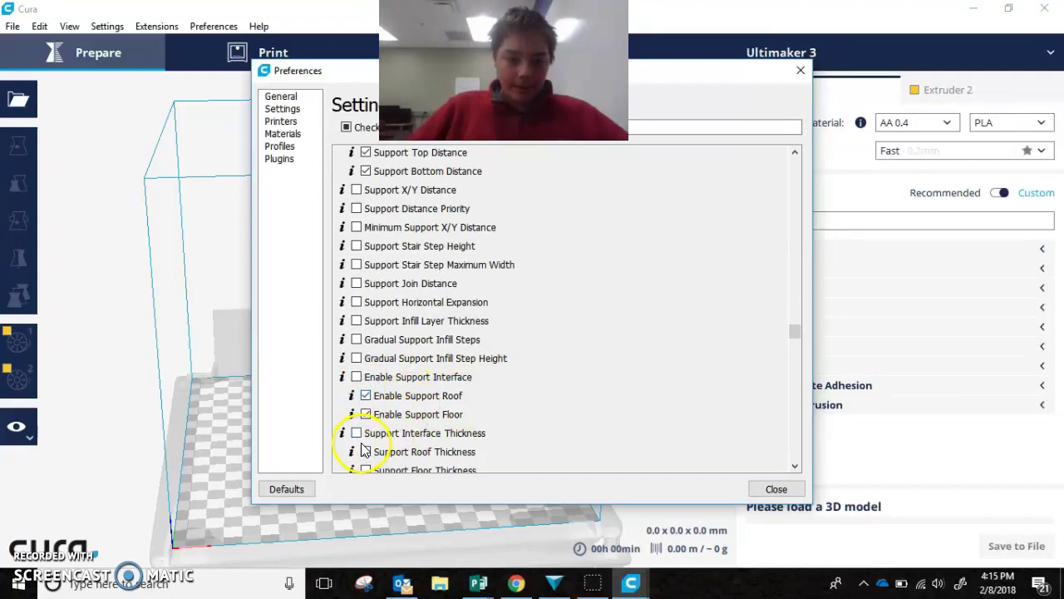
pyautogui.scroll(-1, 370, 440)
pyautogui.click(366, 408)
pyautogui.click(366, 424)
pyautogui.scroll(-7, 518, 427)
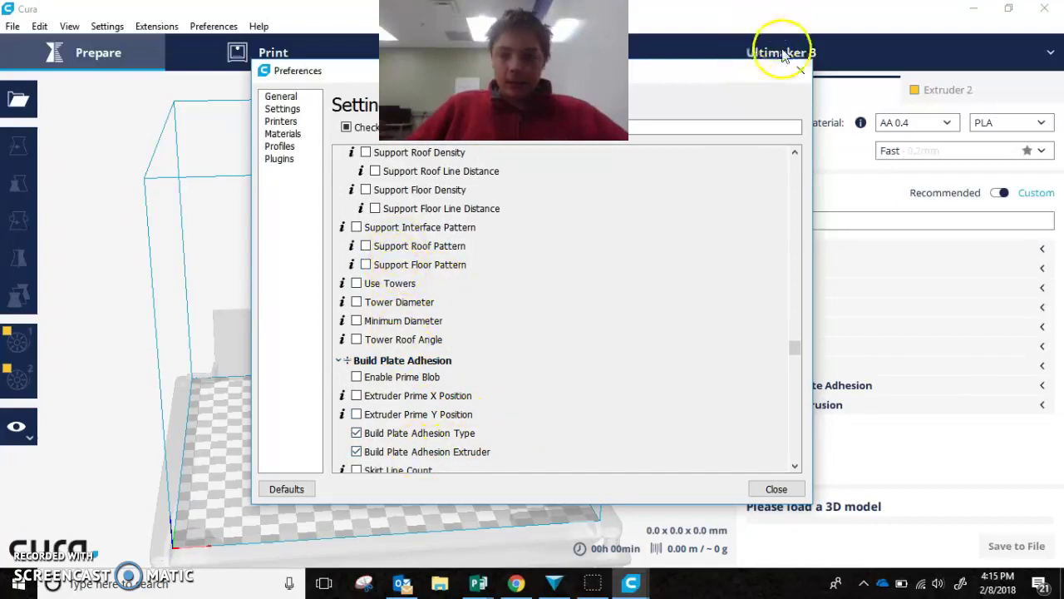
# - Close Preferences and turn on Generate Support in the Support category
pyautogui.click(799, 70)
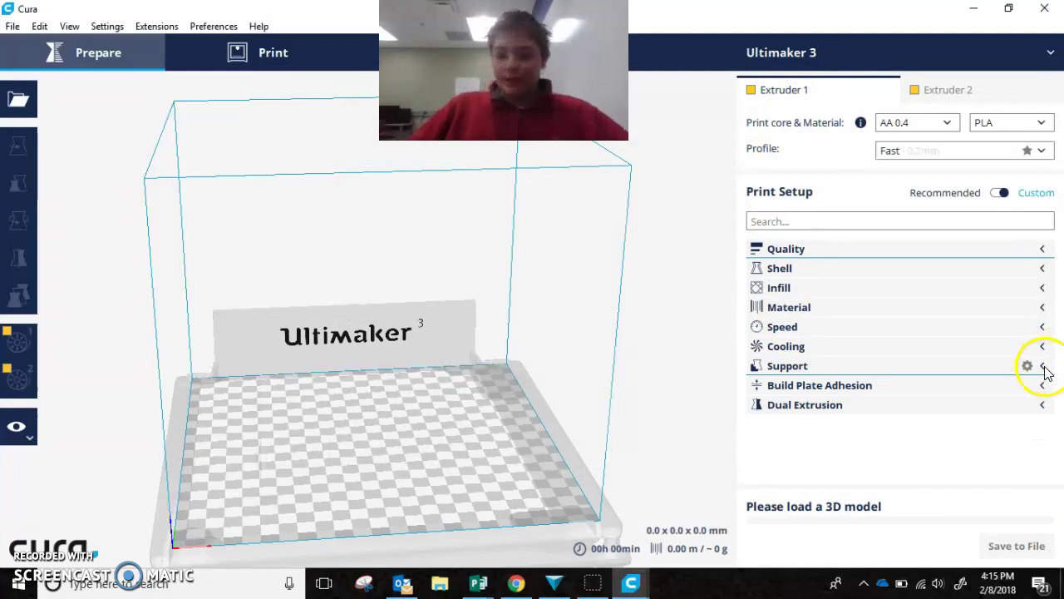
pyautogui.click(1045, 369)
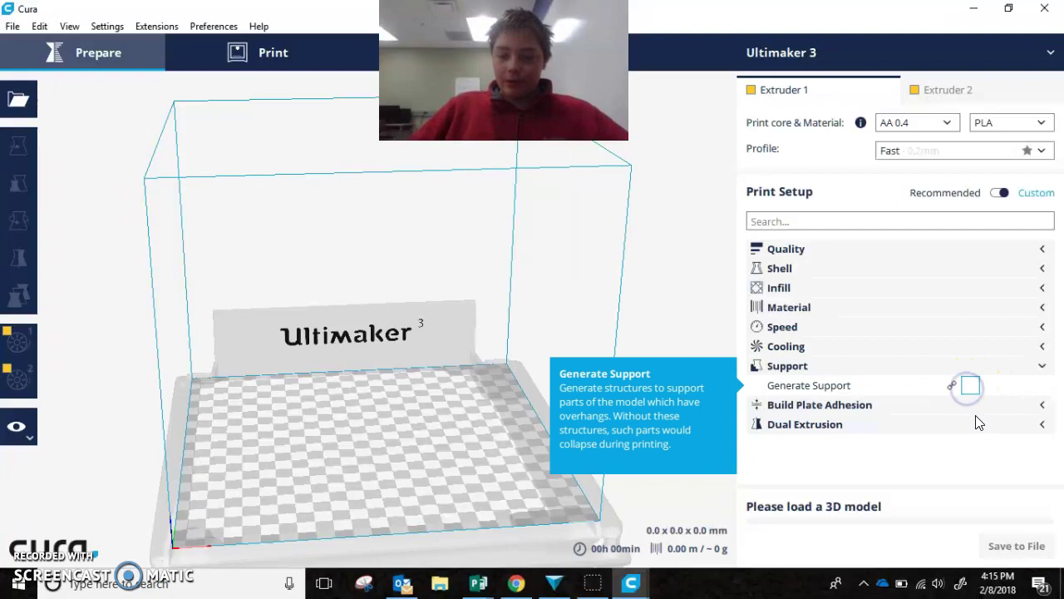
pyautogui.click(974, 392)
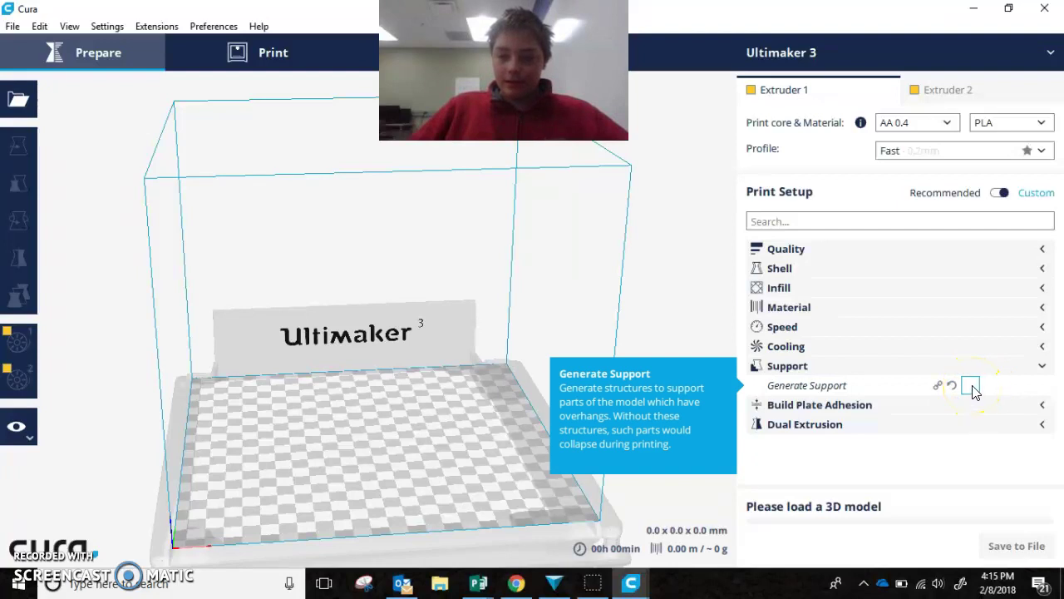
# - Bring up the Open file(s) dialog showing the Downloads folder
pyautogui.click(160, 207)
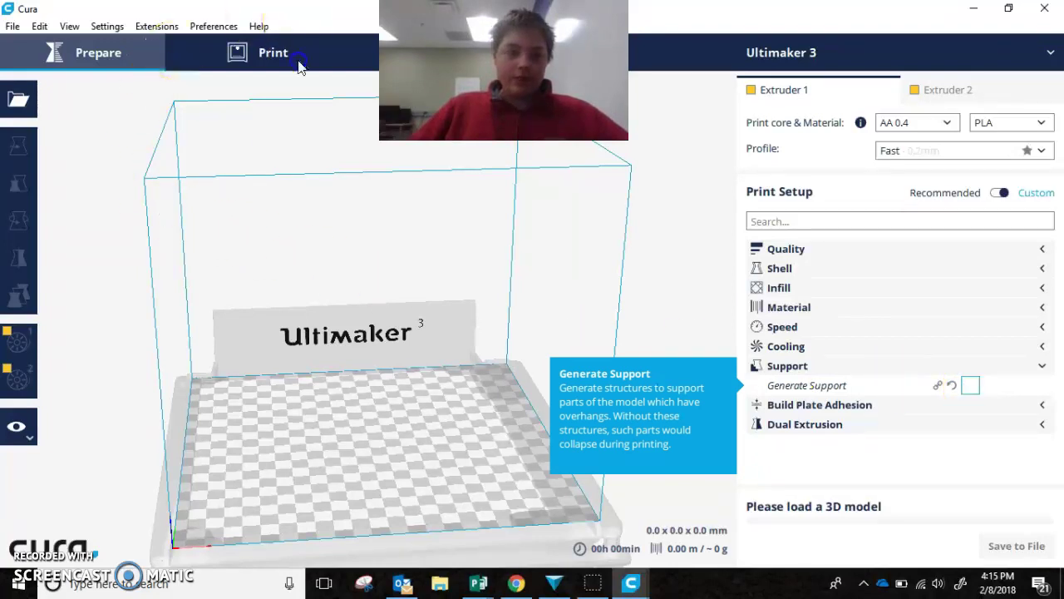
pyautogui.click(90, 202)
pyautogui.click(19, 101)
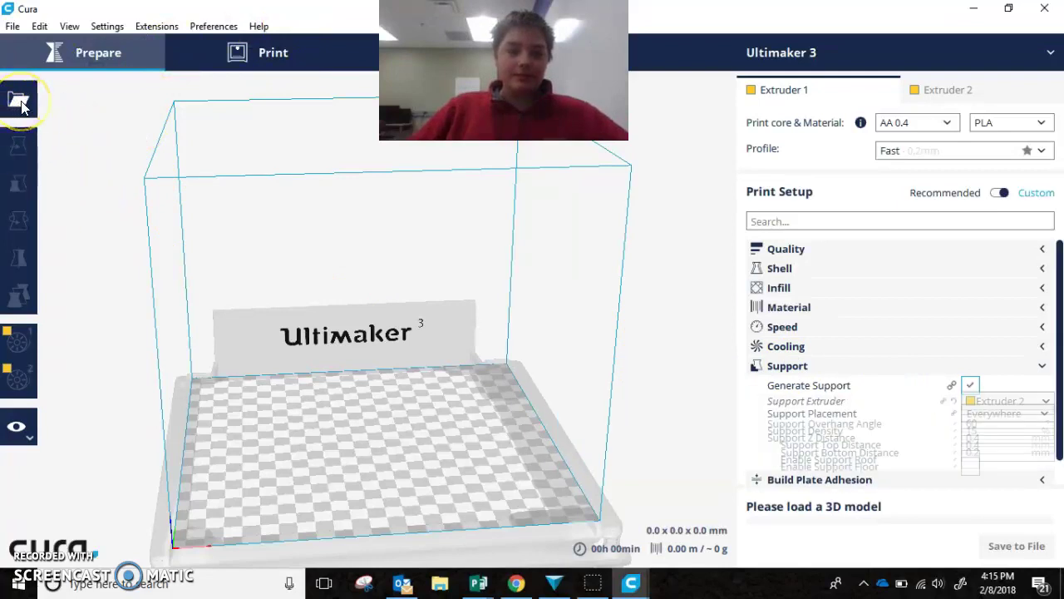
pyautogui.click(29, 131)
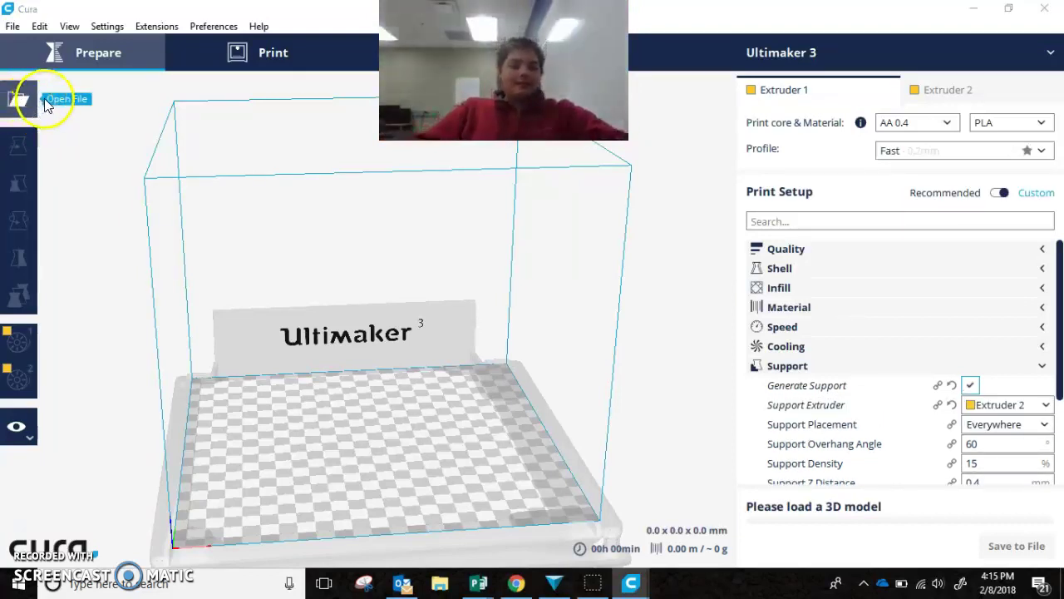
pyautogui.click(25, 108)
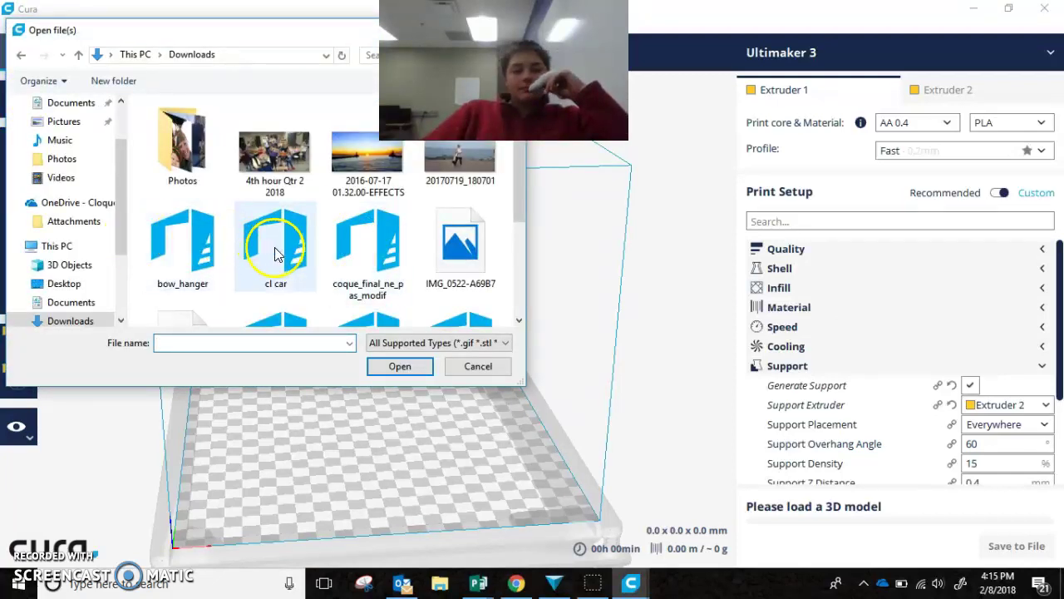
# - Load the cl car model from the Downloads folder
pyautogui.doubleClick(277, 254)
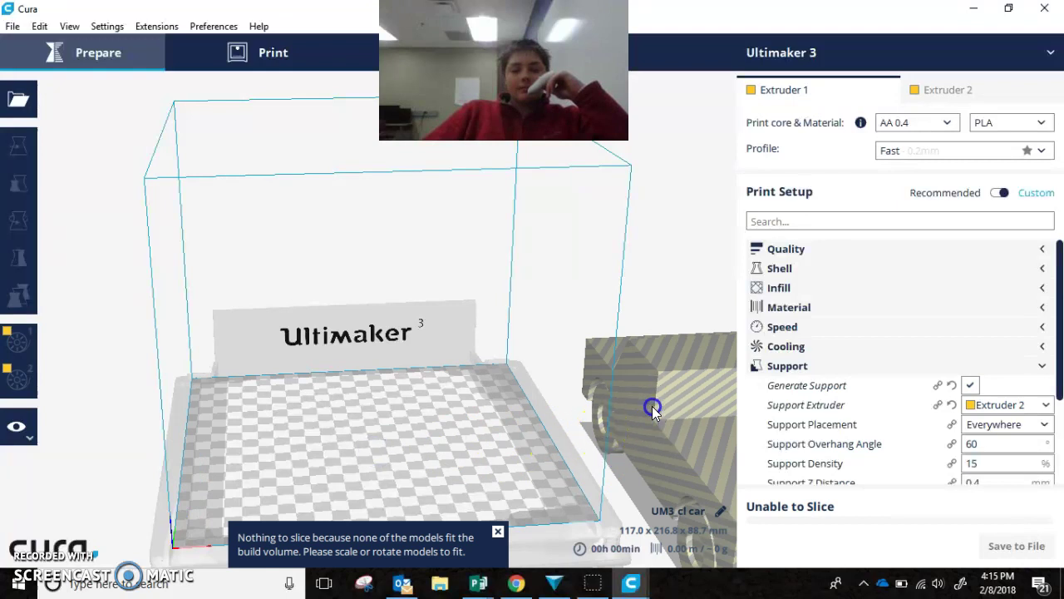
# - Drag the cl car onto the build plate and scale it uniformly to 58.55% (68.5 x 126.9 x 52.0 mm)
pyautogui.click(708, 416)
pyautogui.click(608, 408)
pyautogui.moveTo(527, 366); pyautogui.dragTo(732, 374, button='right')
pyautogui.click(600, 288)
pyautogui.scroll(5, 352, 418)
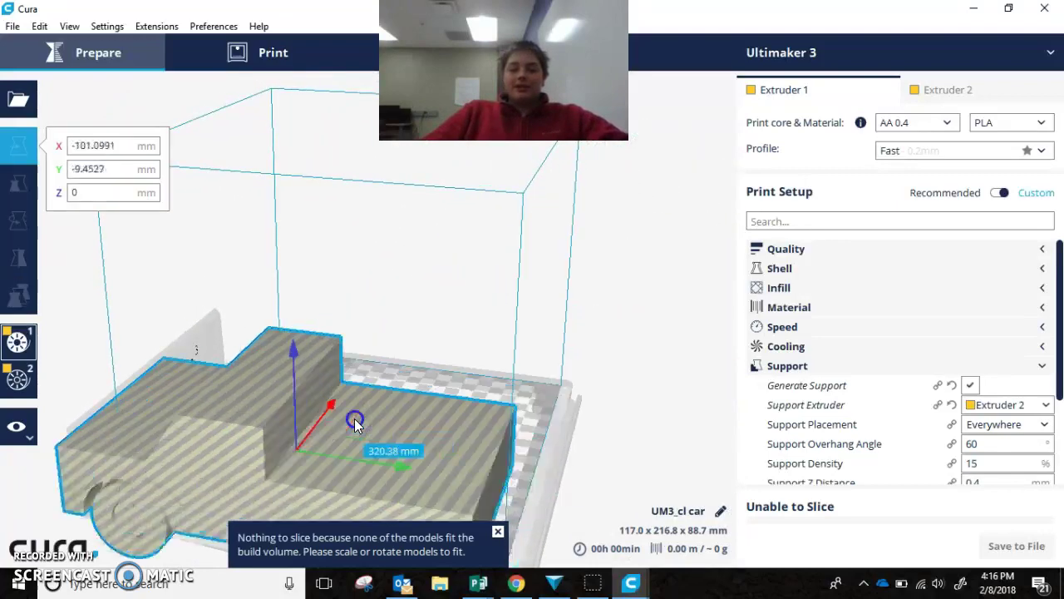
pyautogui.moveTo(351, 418); pyautogui.dragTo(624, 407)
pyautogui.scroll(-2, 624, 408)
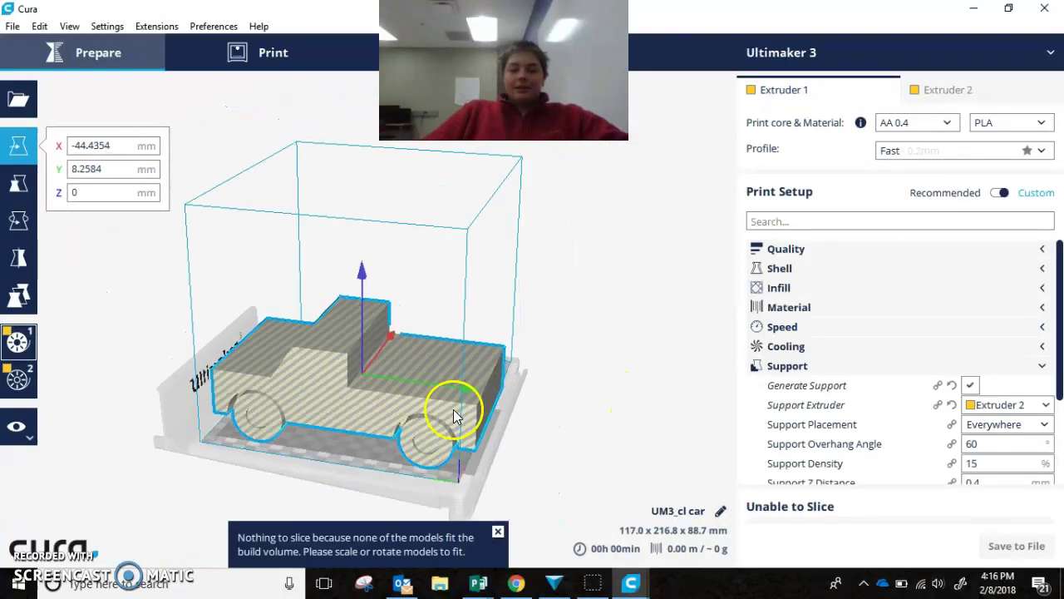
pyautogui.click(12, 192)
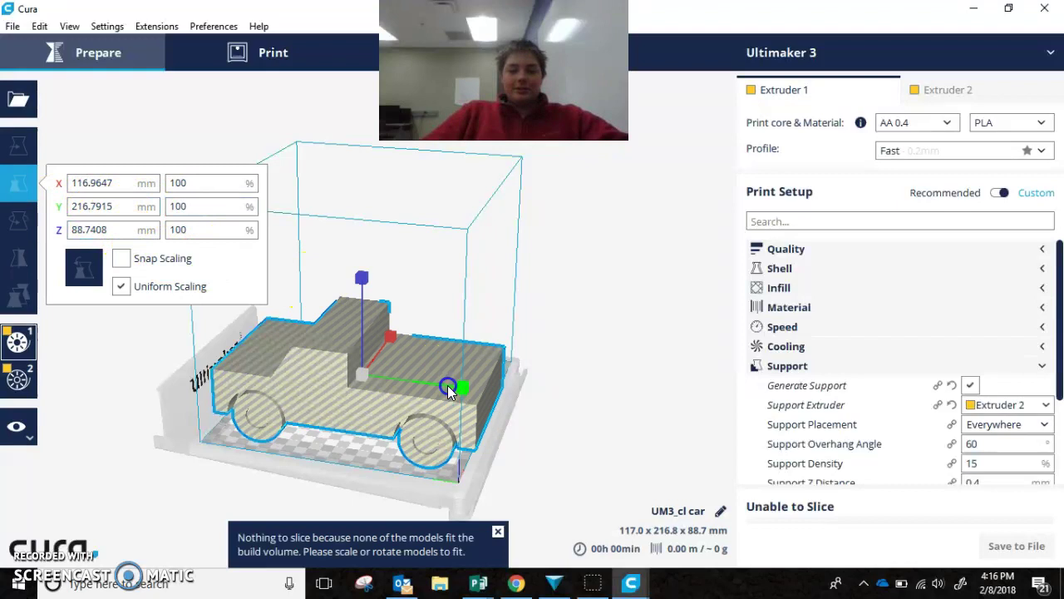
pyautogui.moveTo(449, 385); pyautogui.dragTo(399, 376)
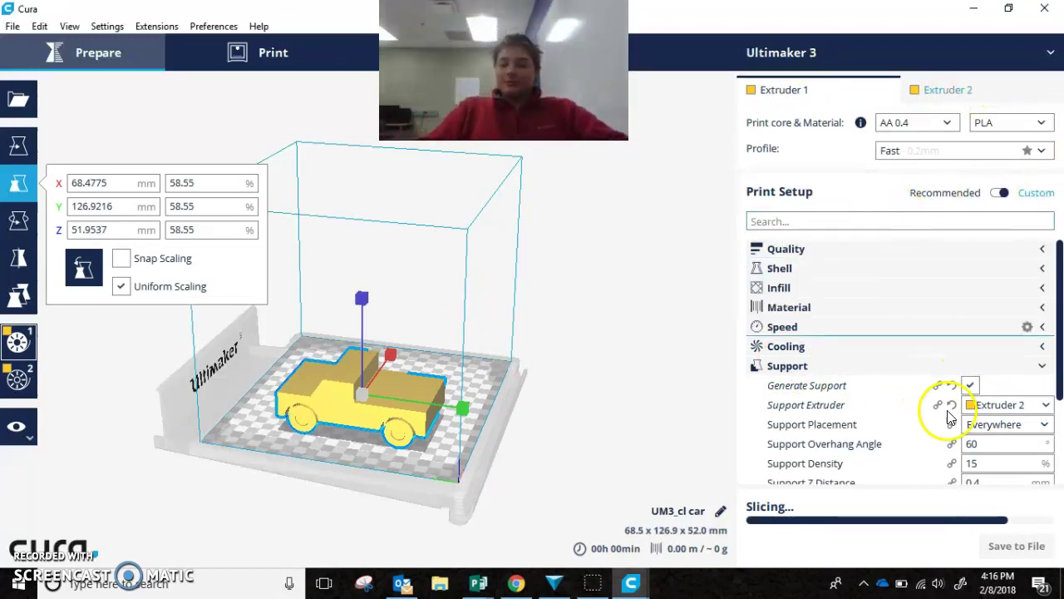
# - Enable Support Roof and Support Floor, each with 1 mm thickness
pyautogui.scroll(-2, 951, 406)
pyautogui.scroll(-2, 943, 404)
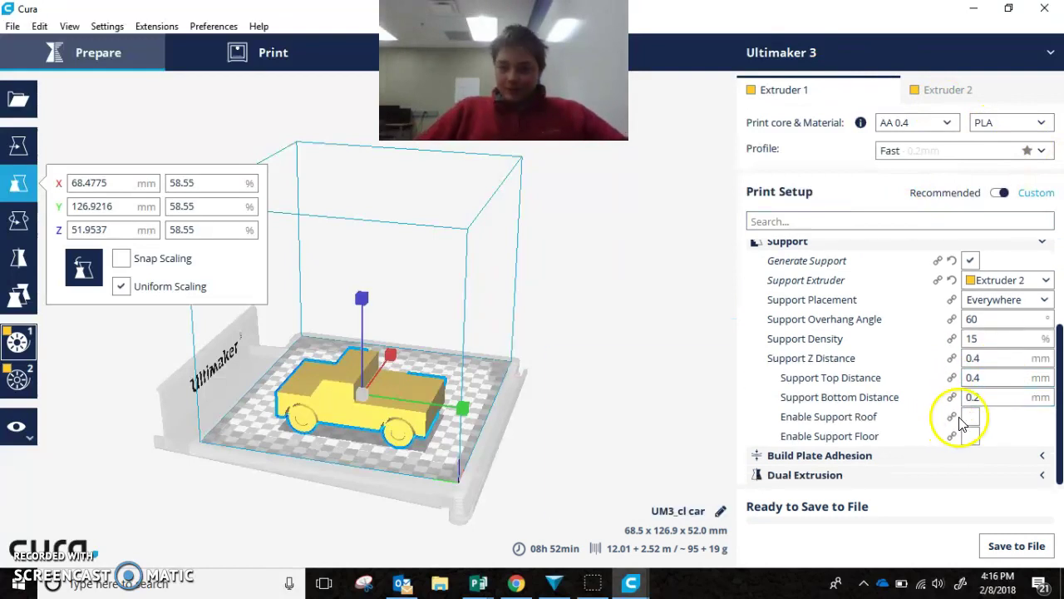
pyautogui.click(970, 417)
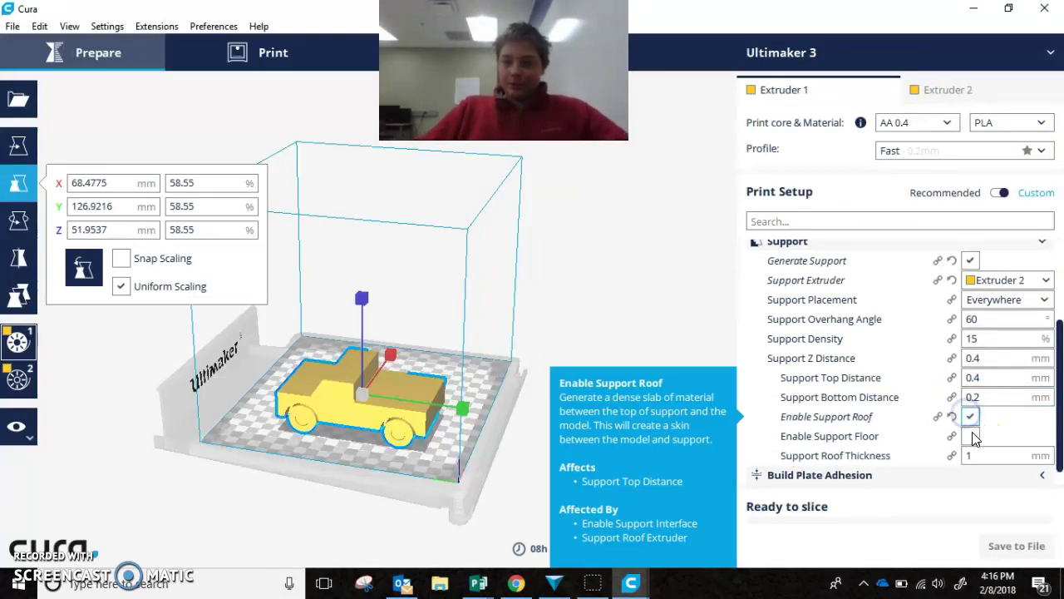
pyautogui.click(970, 434)
pyautogui.click(970, 435)
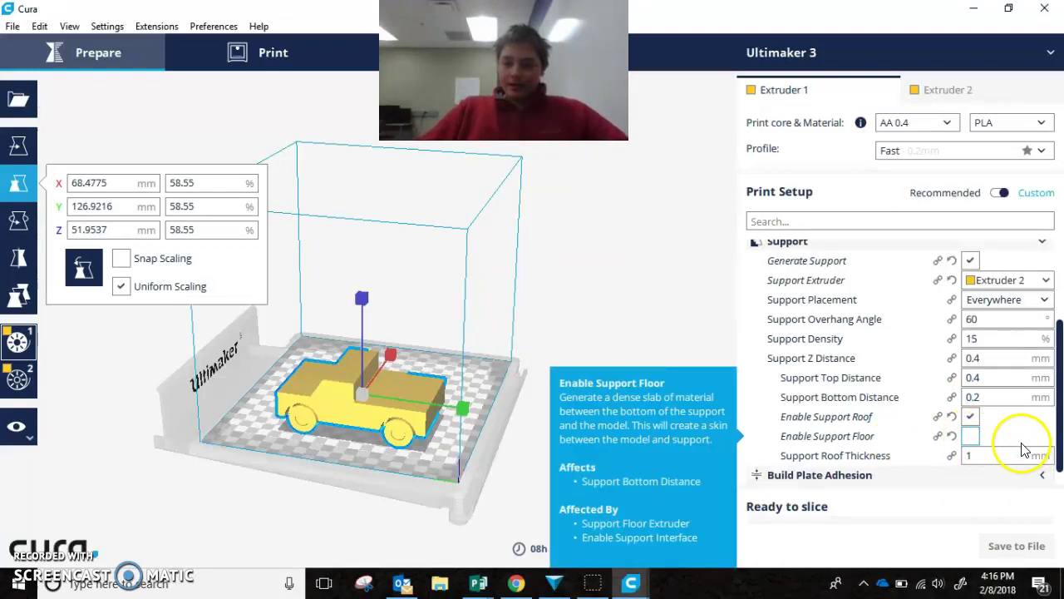
pyautogui.click(971, 436)
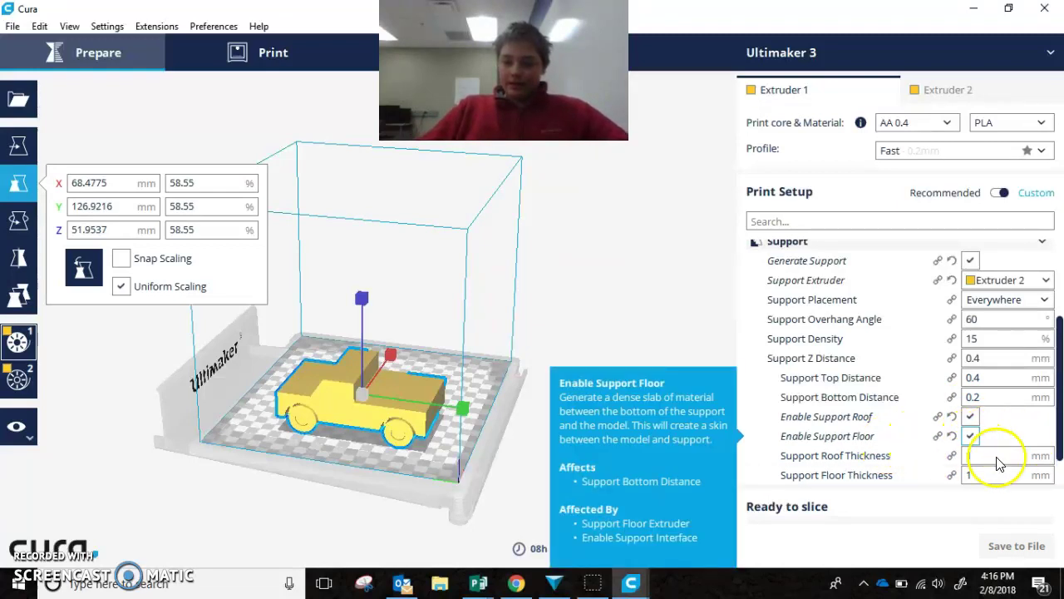
pyautogui.scroll(-2, 998, 453)
pyautogui.click(963, 415)
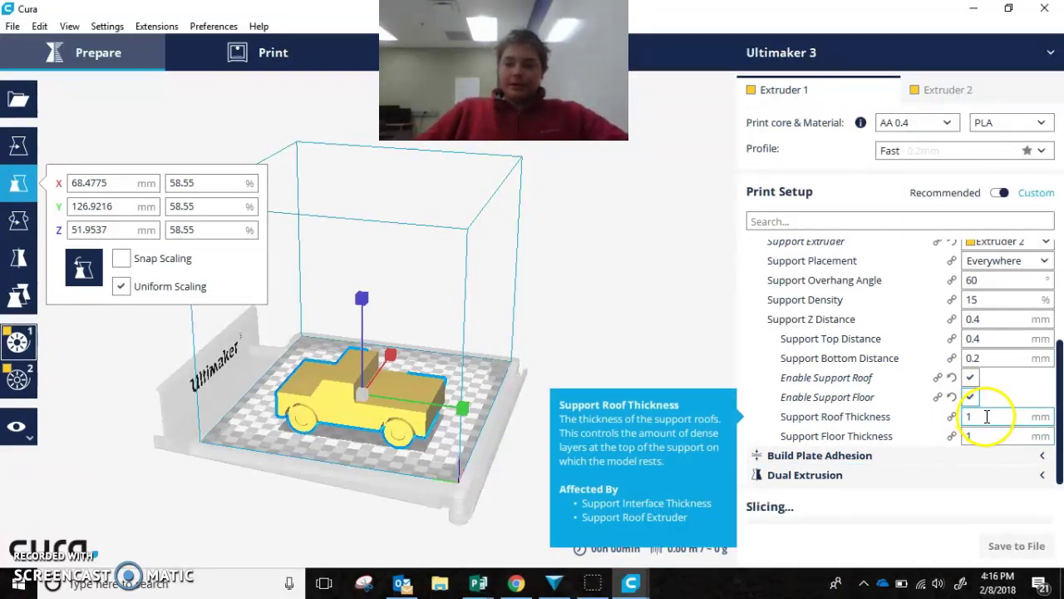
pyautogui.scroll(4, 956, 398)
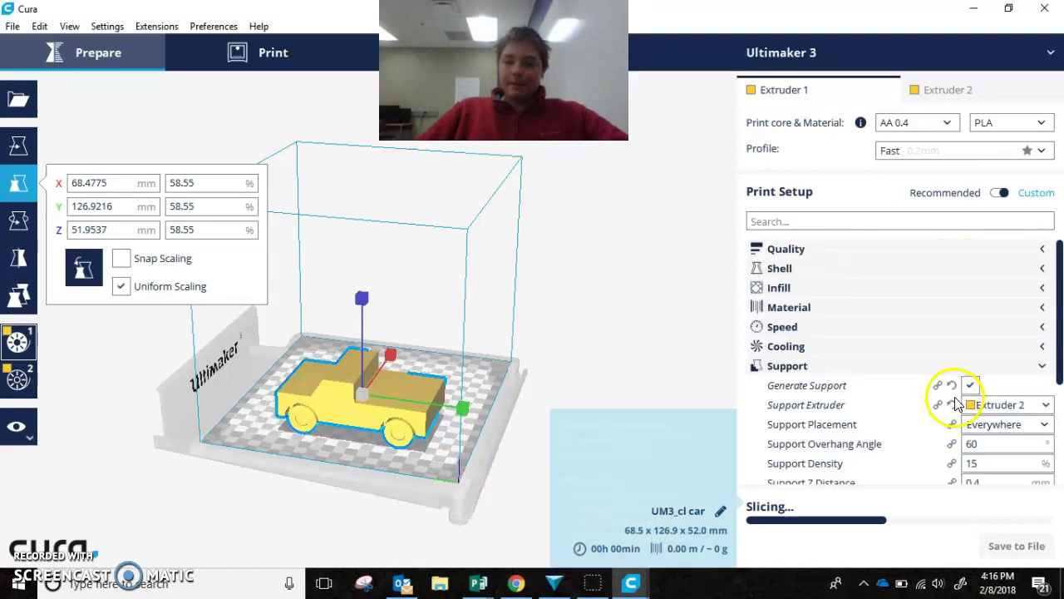
# - Try Support Z Distance 0.6 mm, return it to 0.4 mm, and show Support Placement choices
pyautogui.click(1043, 251)
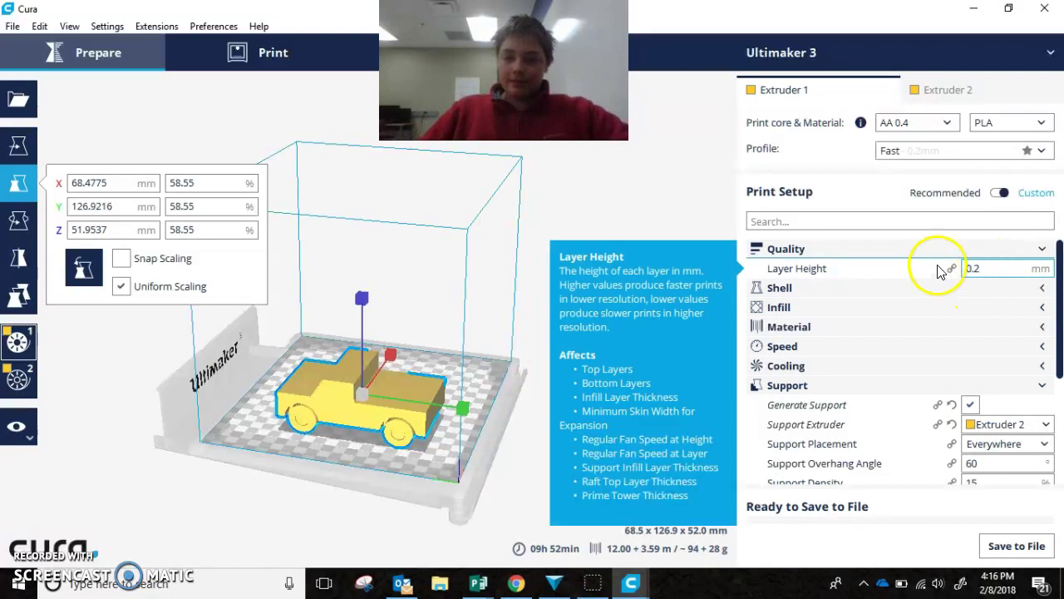
pyautogui.scroll(-3, 976, 281)
pyautogui.scroll(-3, 973, 287)
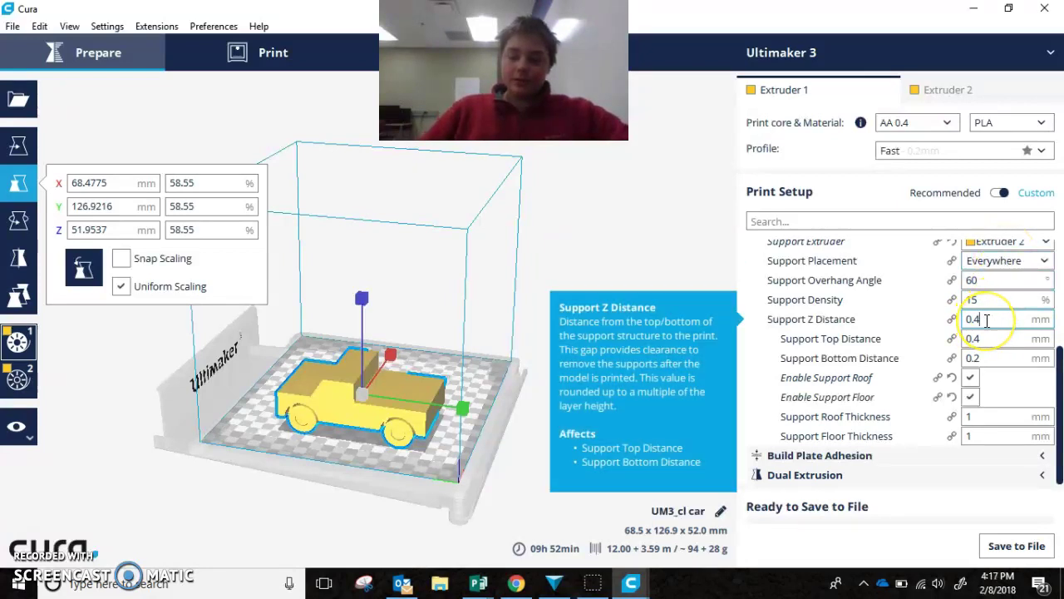
pyautogui.press('BackSpace')
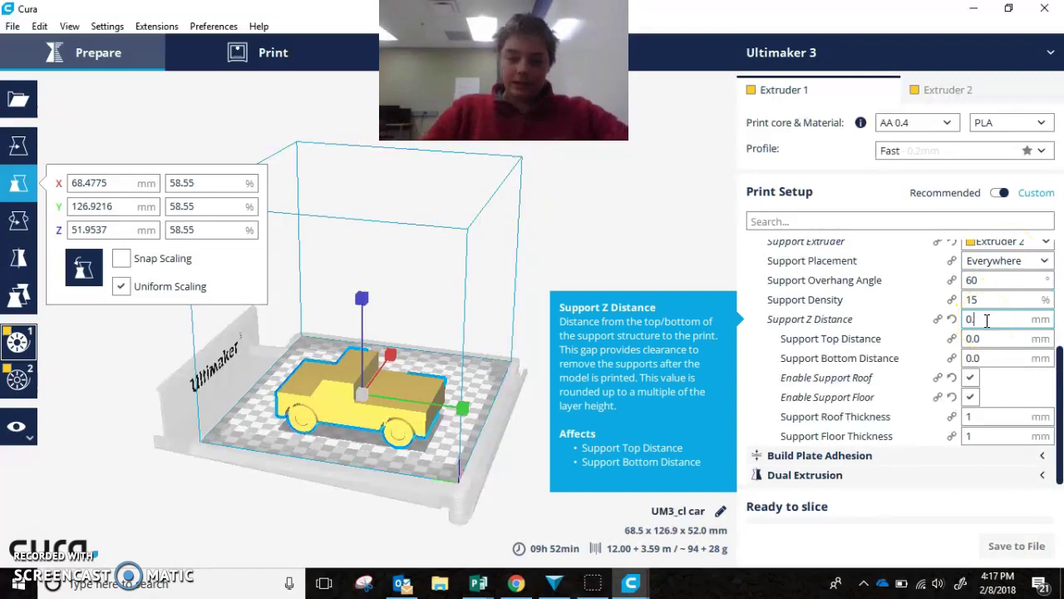
pyautogui.write('6')
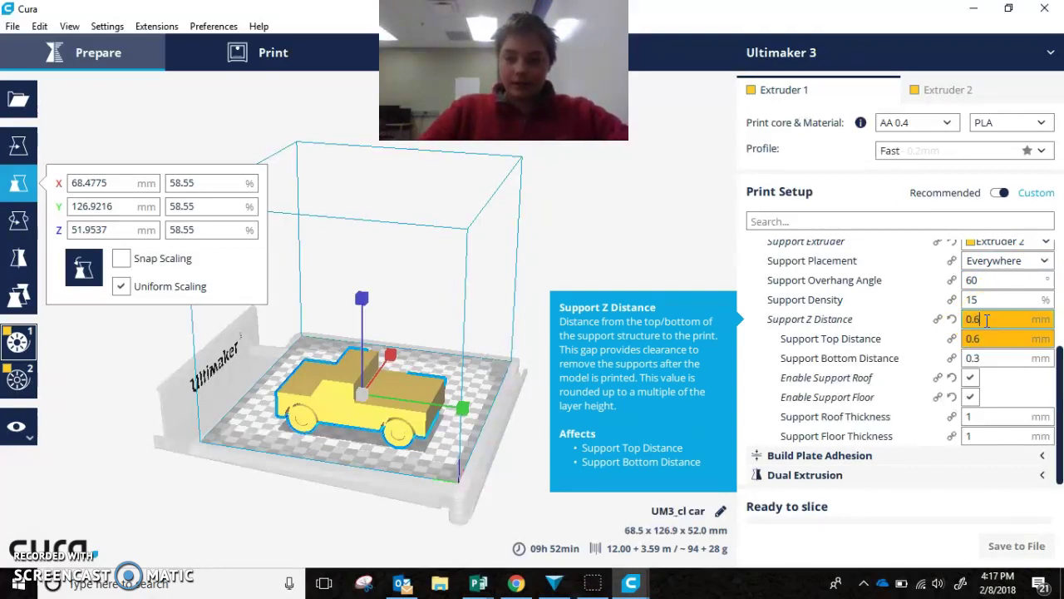
pyautogui.press('BackSpace')
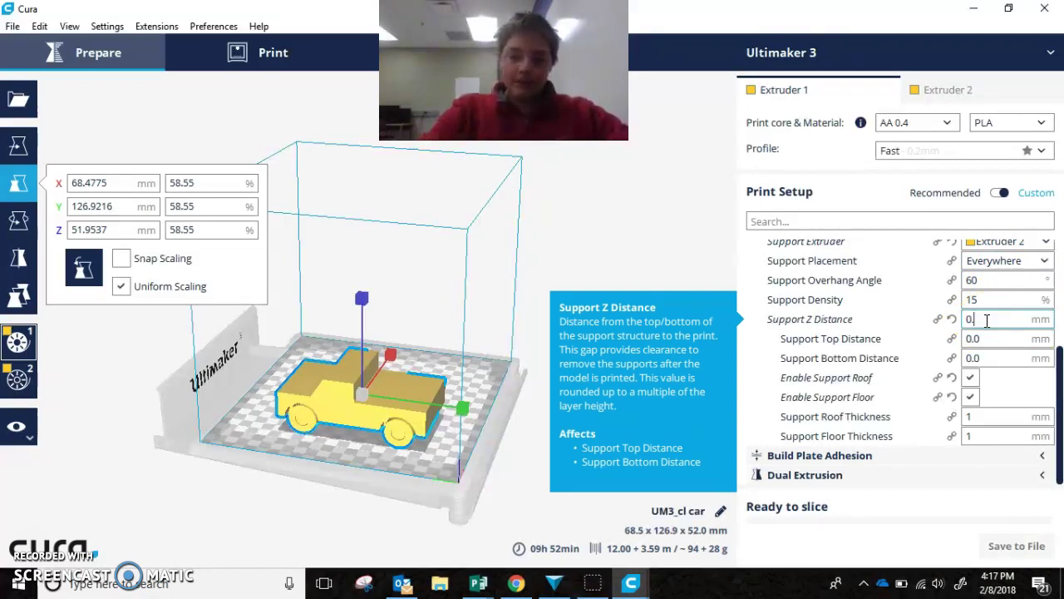
pyautogui.write('4')
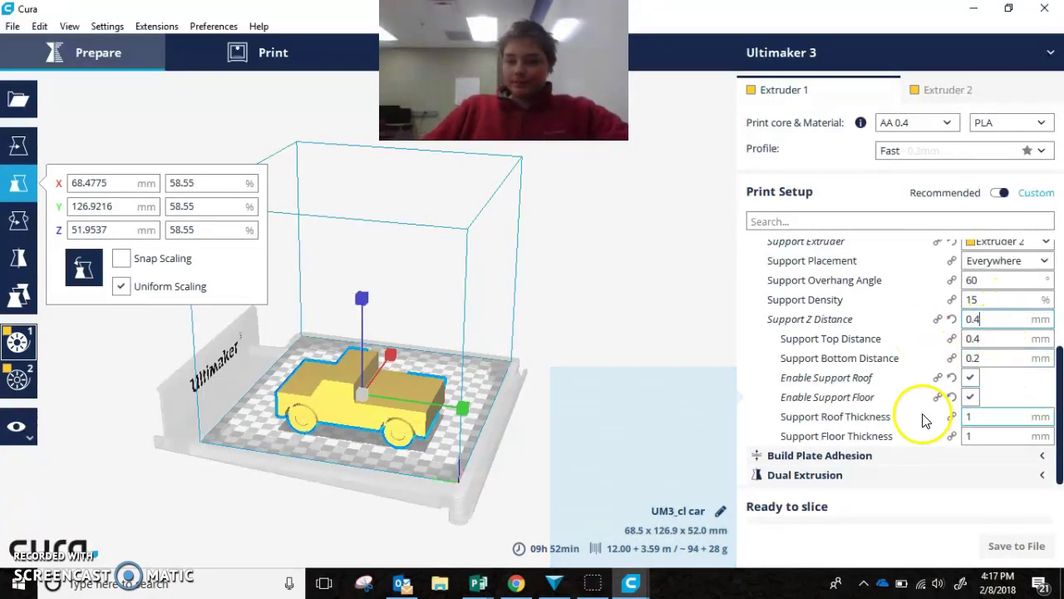
pyautogui.scroll(3, 942, 402)
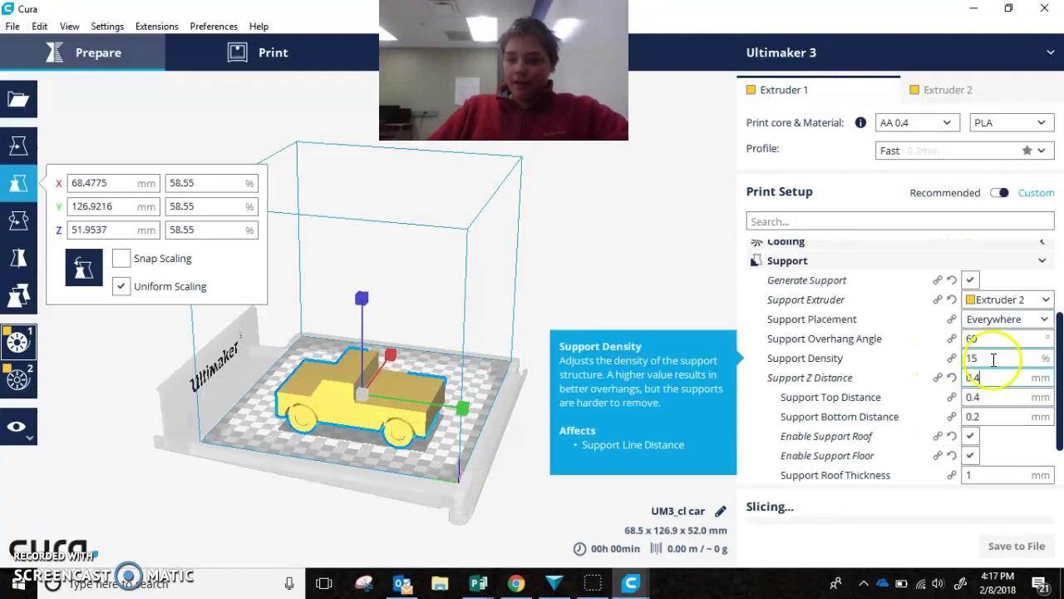
pyautogui.click(1044, 320)
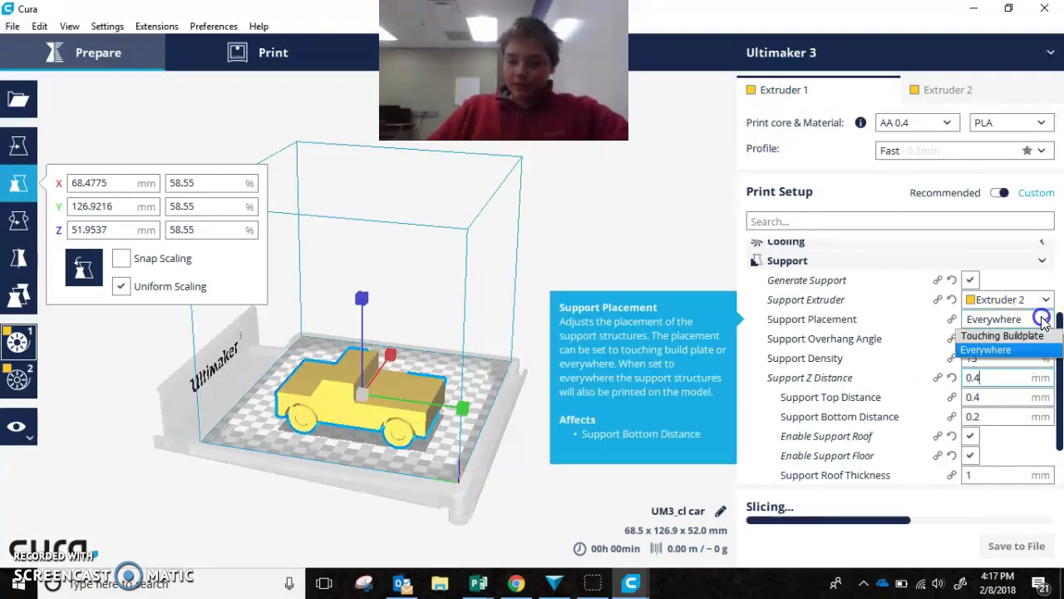
# - Keep Support Placement at Everywhere and change Support Overhang Angle from 60° to 45°
pyautogui.click(1007, 349)
pyautogui.scroll(5, 450, 453)
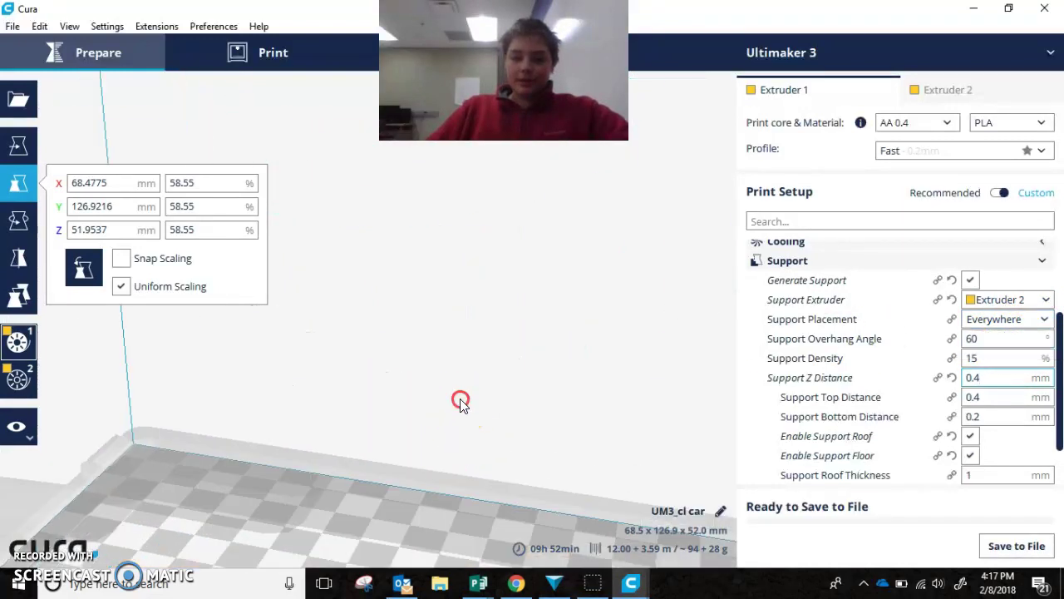
pyautogui.scroll(8, 444, 357)
pyautogui.scroll(8, 659, 364)
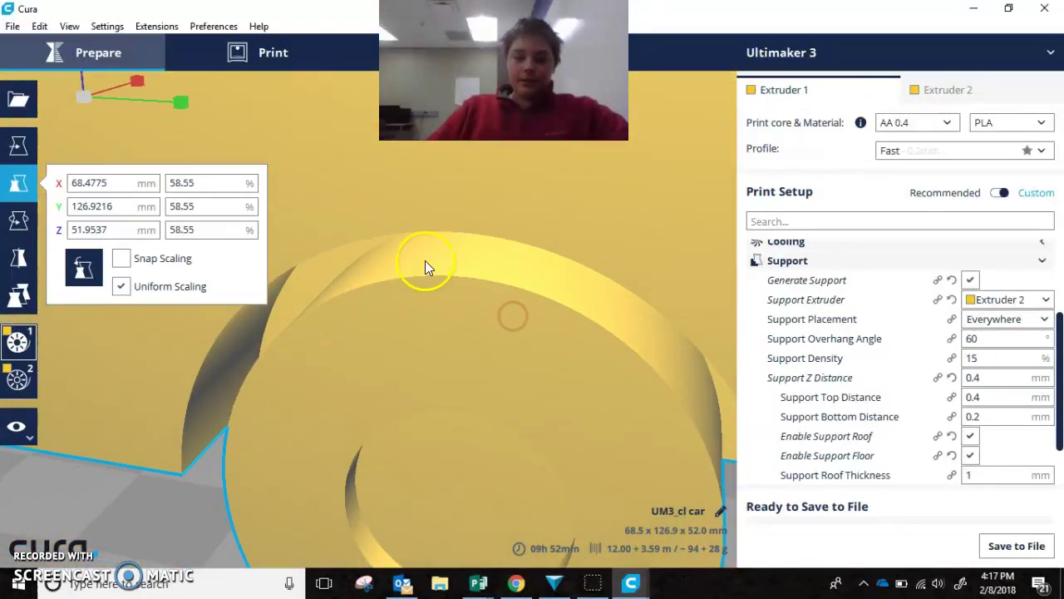
pyautogui.moveTo(208, 413); pyautogui.dragTo(496, 409, button='right')
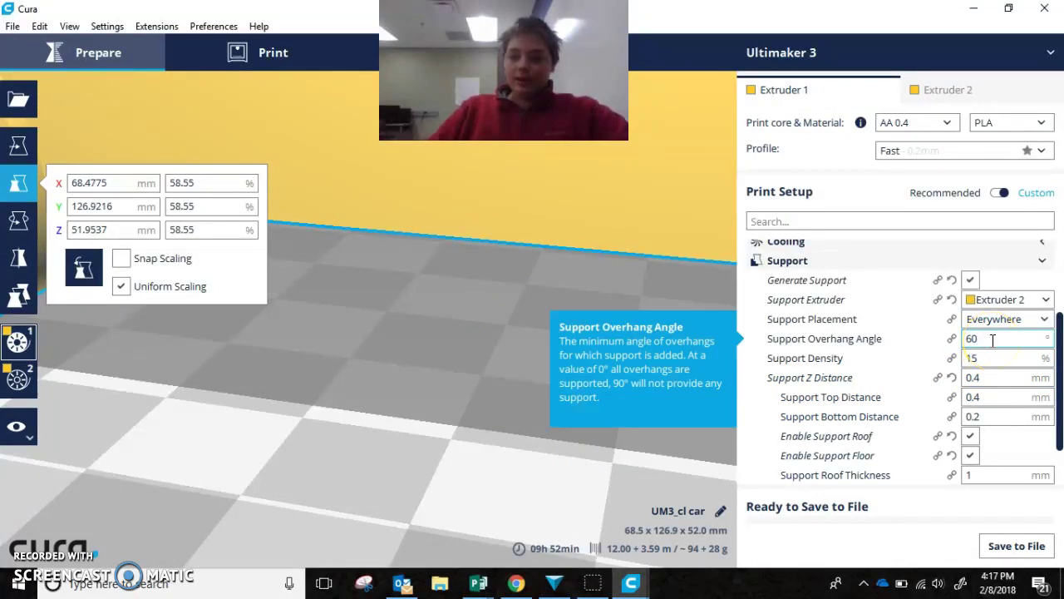
pyautogui.press('BackSpace')
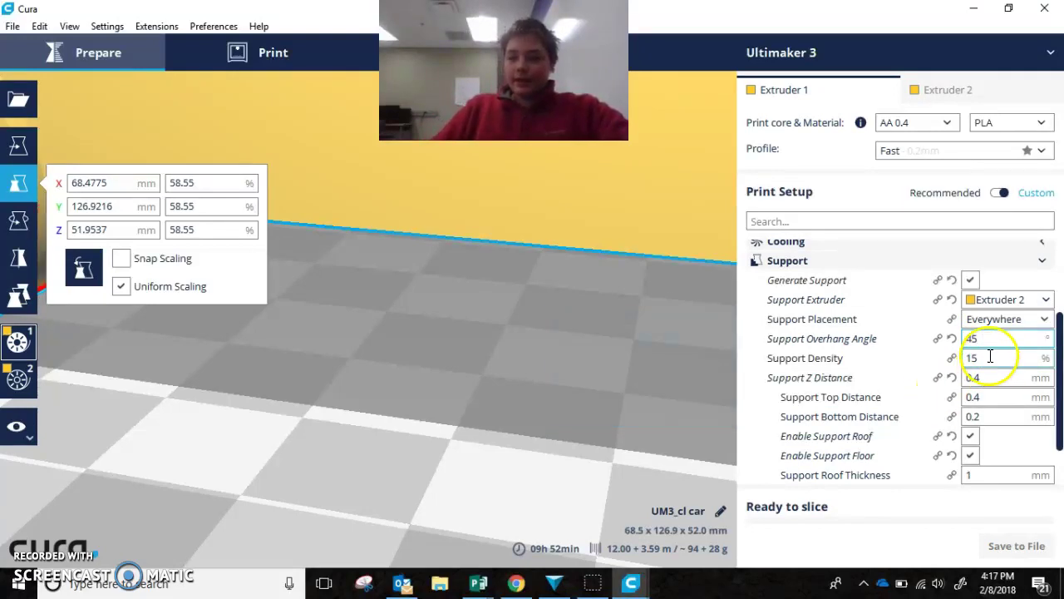
pyautogui.scroll(-3, 451, 368)
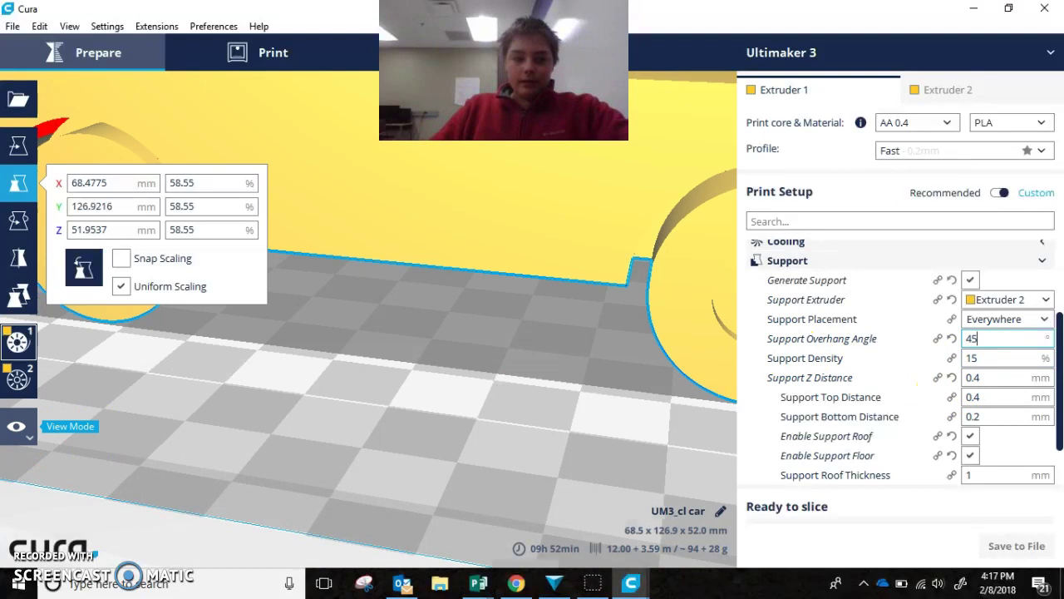
# - Switch the preview to Layers view and orbit to inspect under the sliced car
pyautogui.click(19, 427)
pyautogui.click(38, 476)
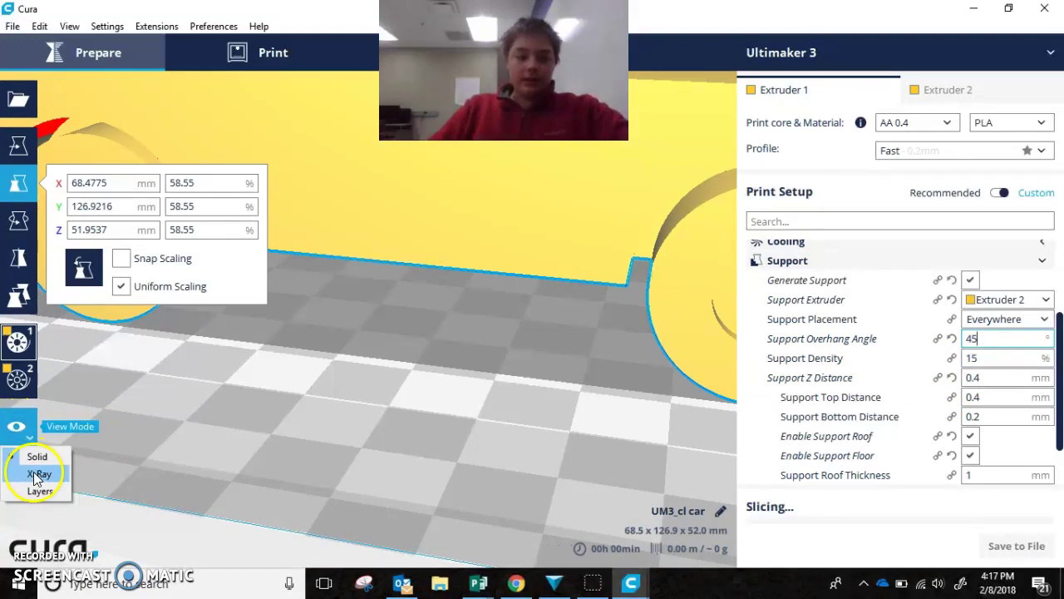
pyautogui.click(37, 491)
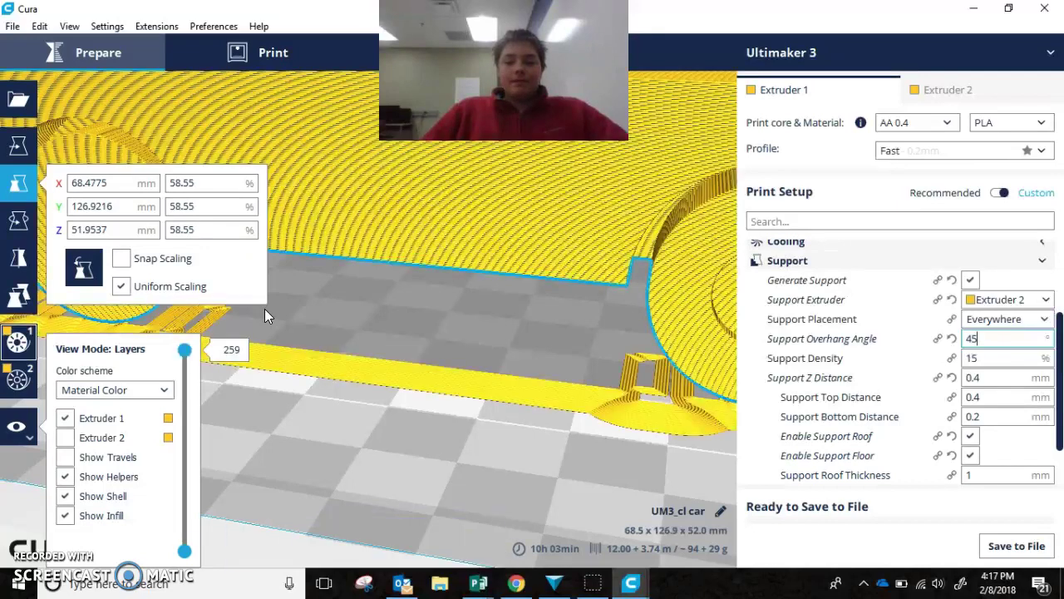
pyautogui.scroll(-5, 392, 321)
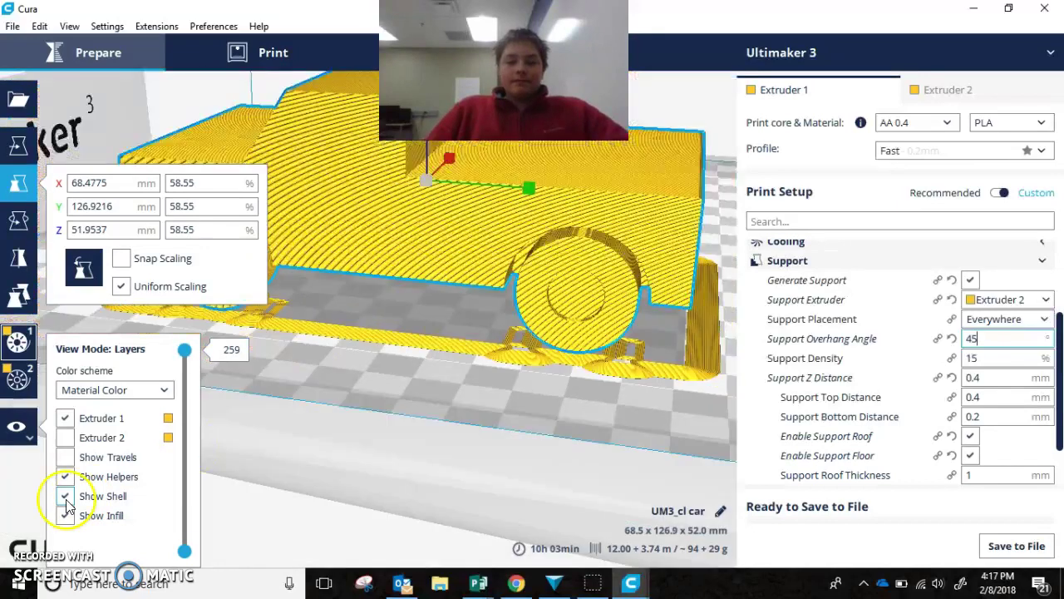
pyautogui.scroll(5, 396, 360)
pyautogui.moveTo(396, 361)
pyautogui.mouseDown(button='right')
pyautogui.moveTo(416, 328)
pyautogui.moveTo(451, 328)
pyautogui.moveTo(441, 358)
pyautogui.moveTo(261, 370)
pyautogui.moveTo(381, 371)
pyautogui.mouseUp(button='right')
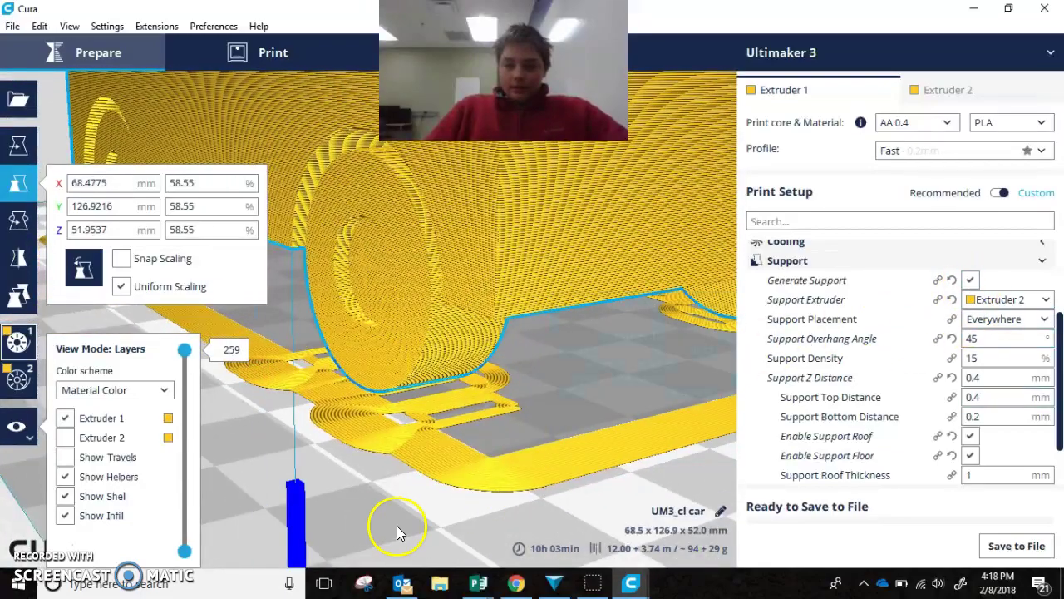
pyautogui.moveTo(414, 447); pyautogui.dragTo(533, 435, button='right')
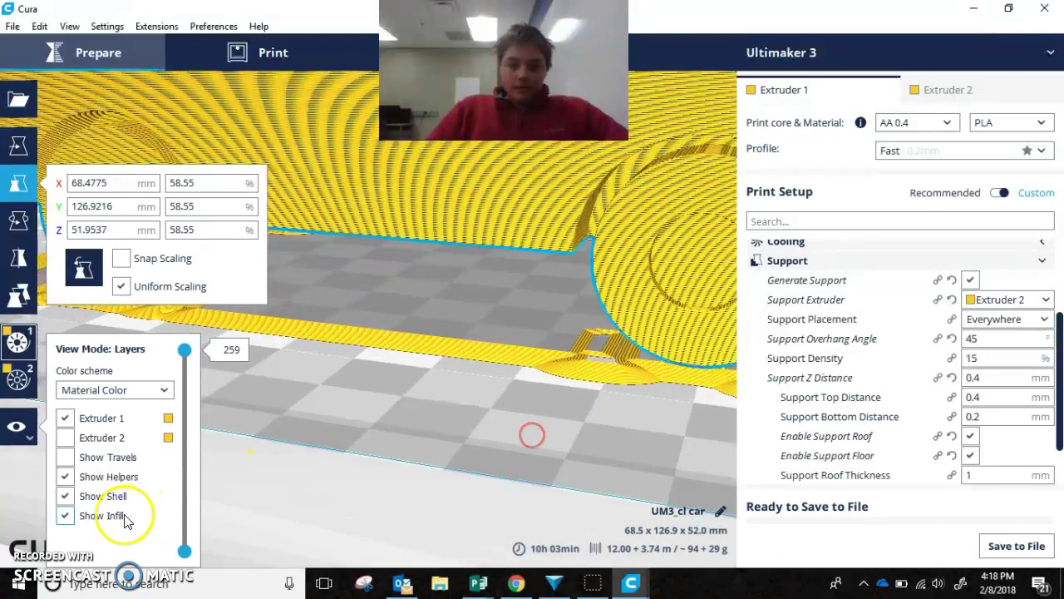
# - Toggle the support display off and on, then set Support Overhang Angle back to 60°
pyautogui.click(66, 476)
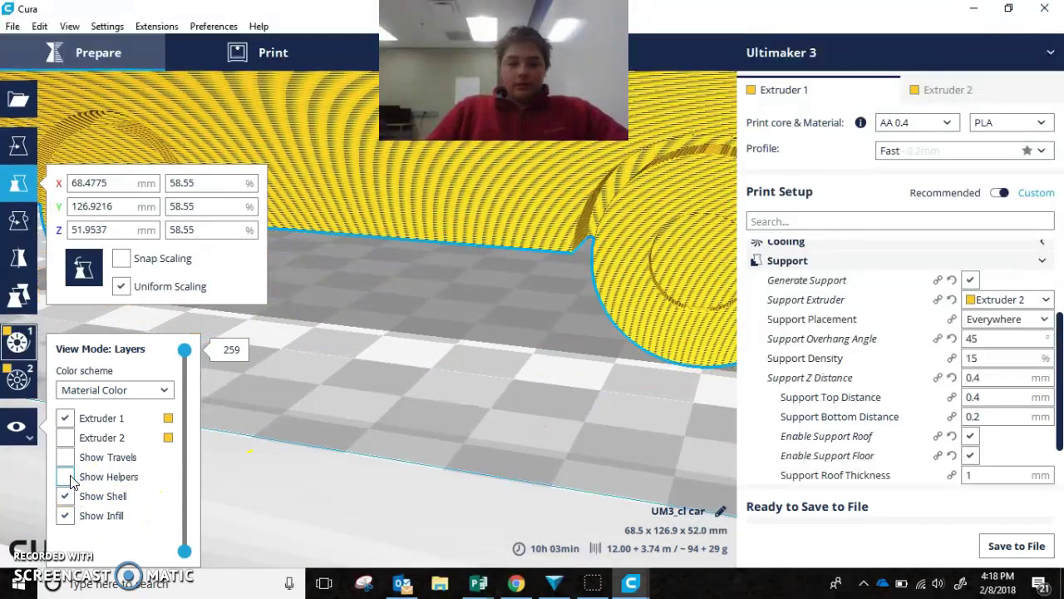
pyautogui.click(66, 476)
pyautogui.moveTo(308, 433); pyautogui.dragTo(388, 399, button='right')
pyautogui.click(1000, 341)
pyautogui.press('BackSpace')
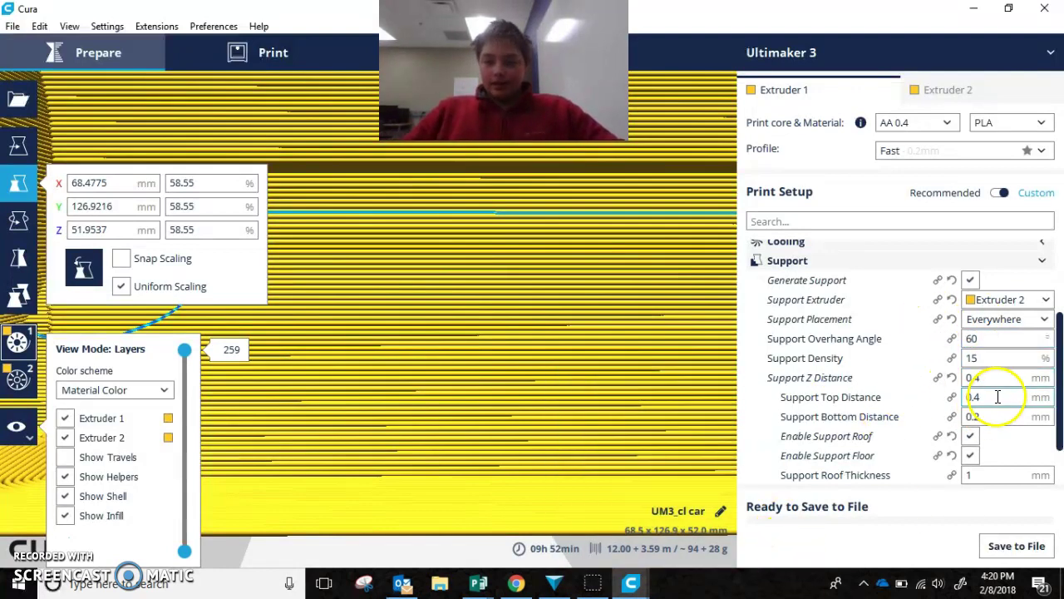
# - Try a 1 mm Support Z Distance and re-slice (estimated 09h 43min)
pyautogui.scroll(3, 624, 244)
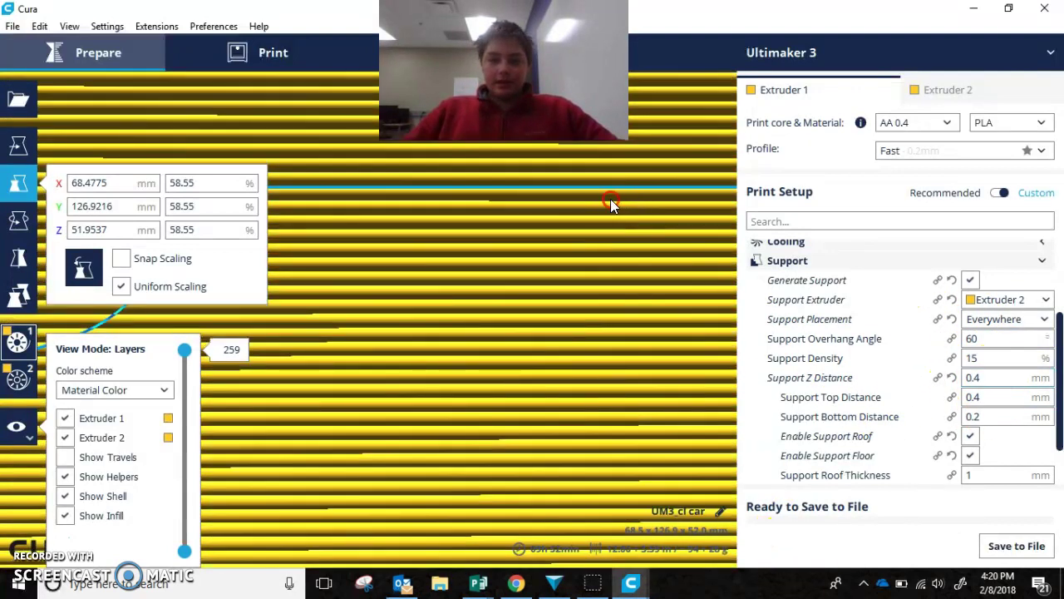
pyautogui.scroll(-5, 608, 199)
pyautogui.scroll(5, 608, 354)
pyautogui.scroll(-5, 600, 281)
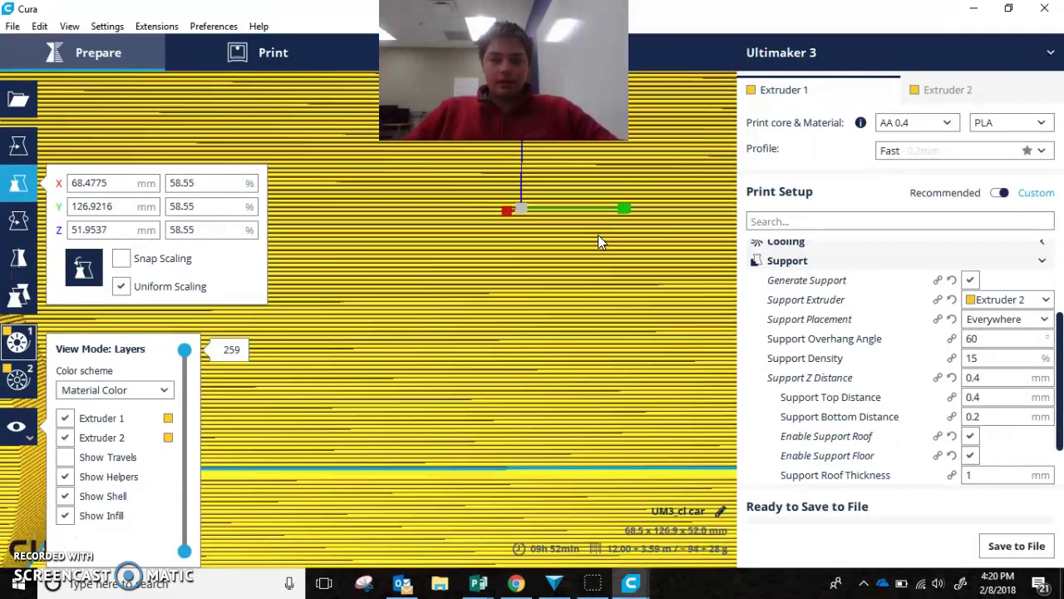
pyautogui.scroll(5, 598, 235)
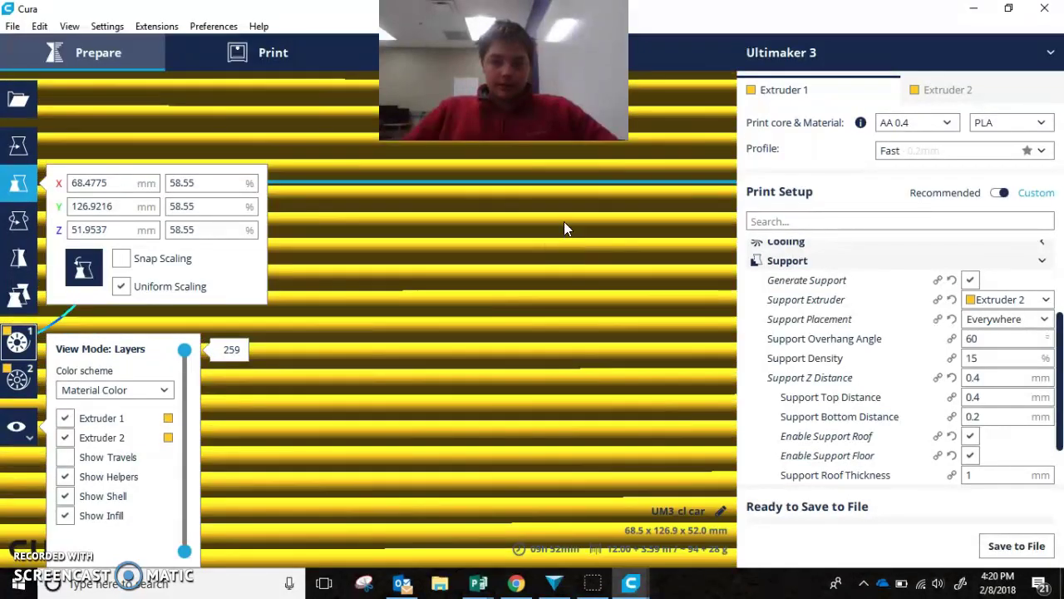
pyautogui.scroll(-3, 563, 242)
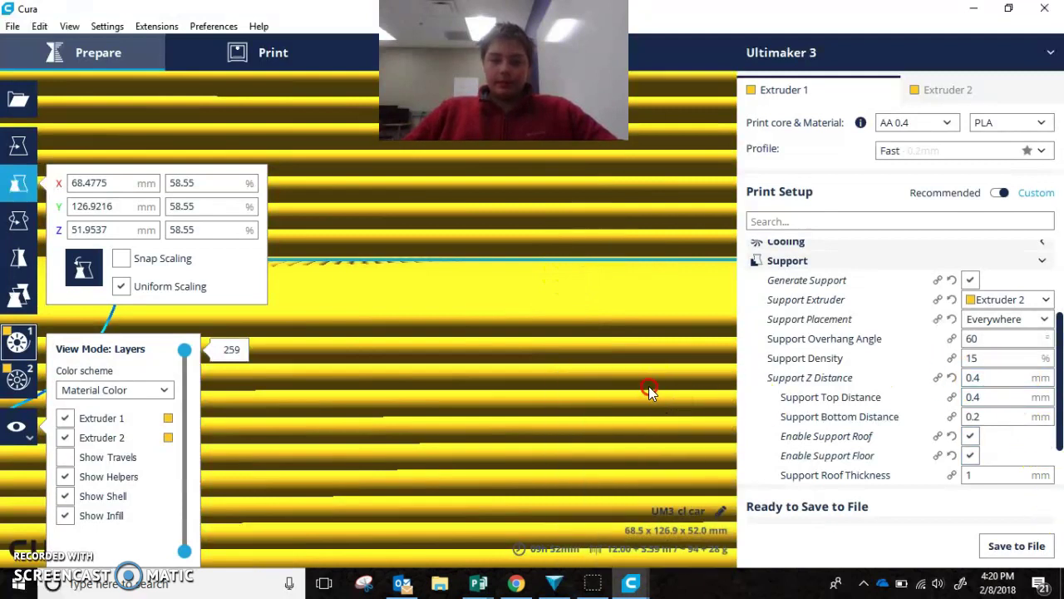
pyautogui.scroll(-1, 645, 387)
pyautogui.scroll(-3, 646, 384)
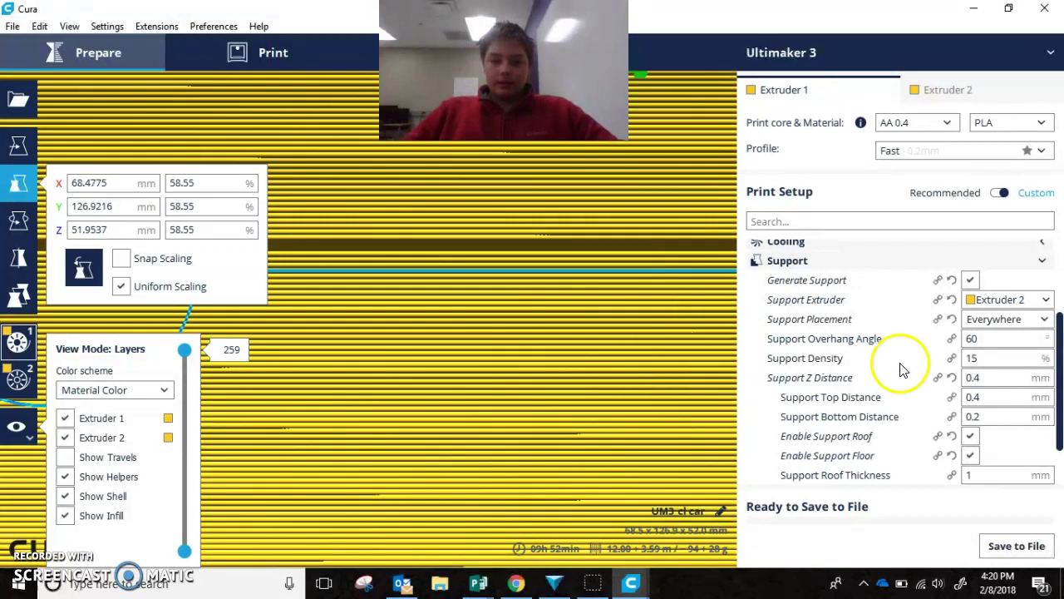
pyautogui.click(1000, 376)
pyautogui.press('BackSpace')
pyautogui.press('BackSpace')
pyautogui.press('BackSpace')
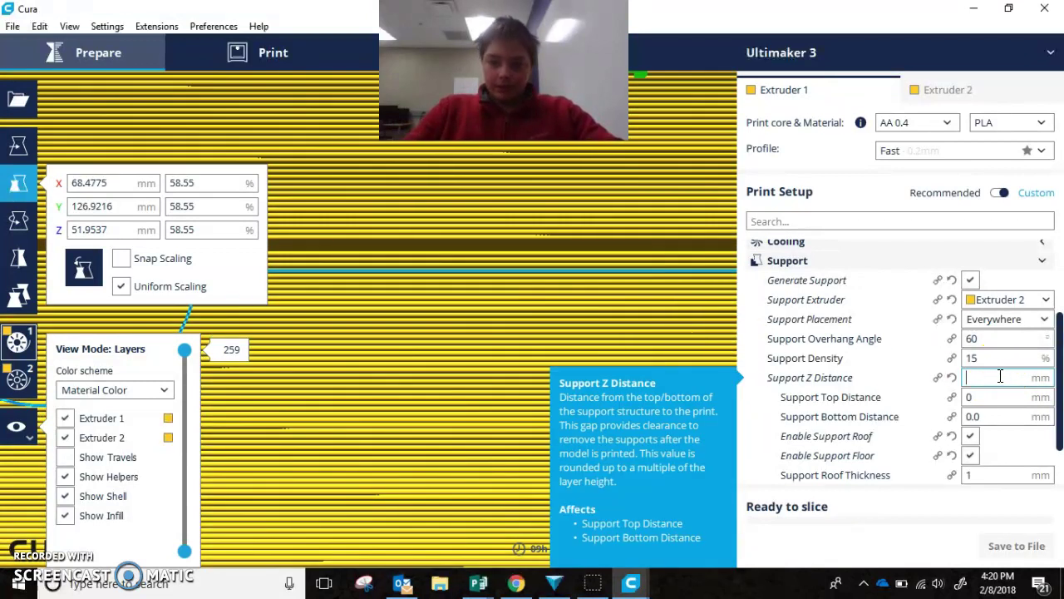
pyautogui.write('1')
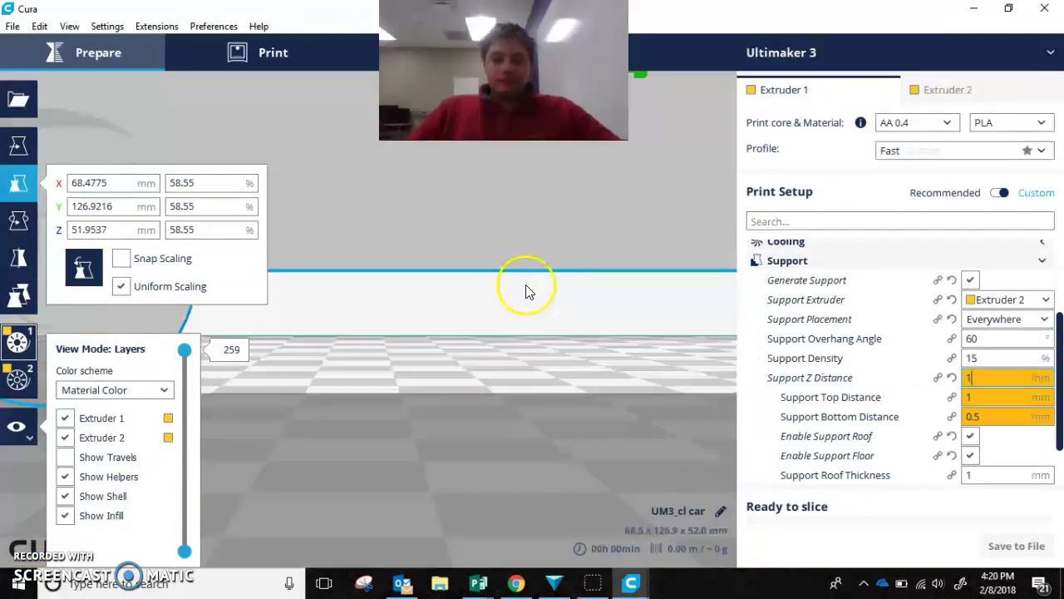
pyautogui.click(526, 285)
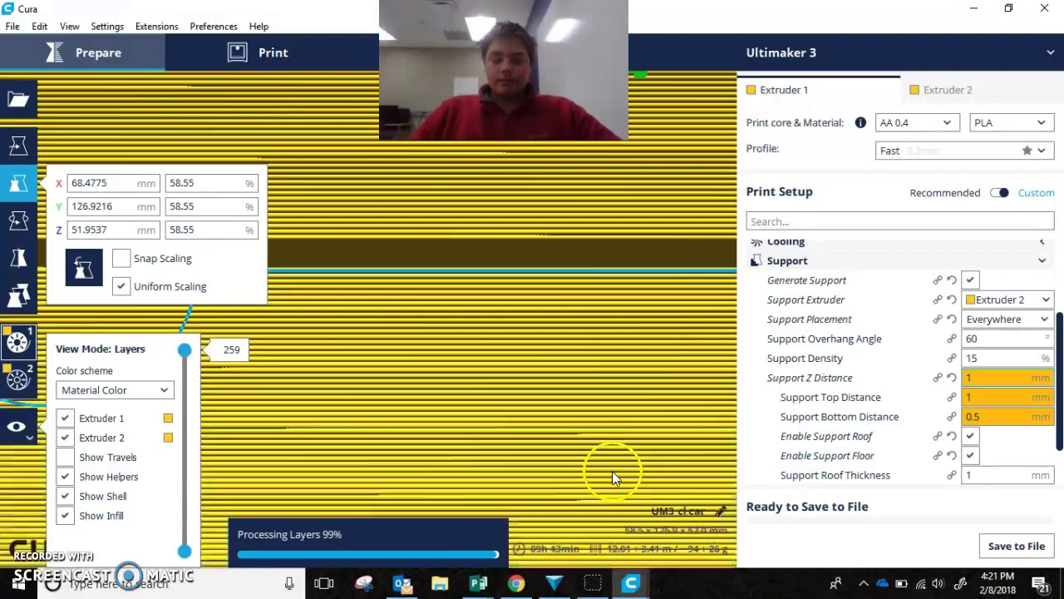
# - Clear the 1 mm Support Z Distance to restore 0.4 mm
pyautogui.scroll(5, 530, 268)
pyautogui.scroll(2, 543, 266)
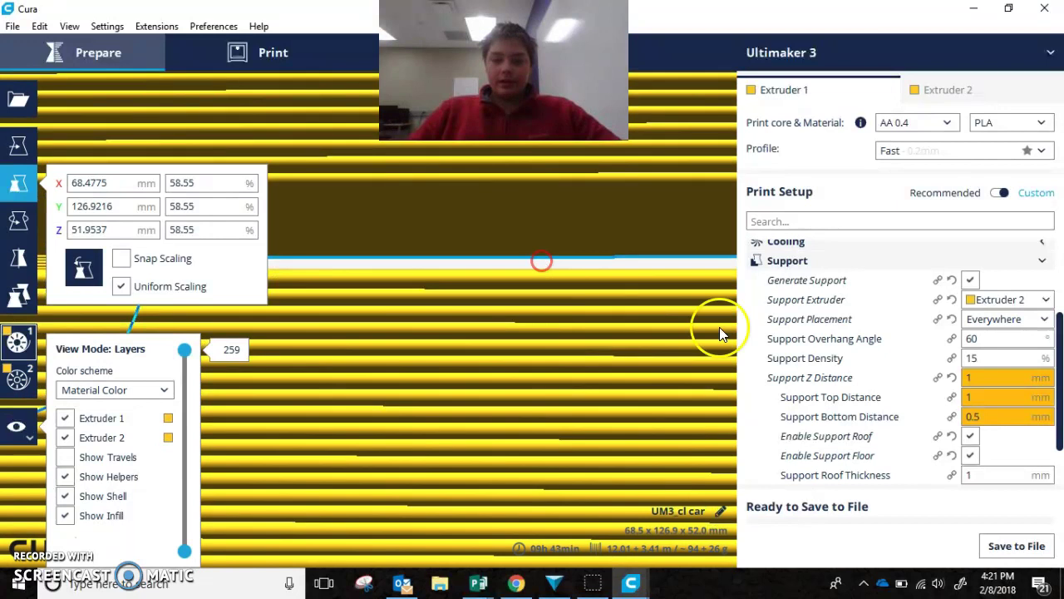
pyautogui.press('BackSpace')
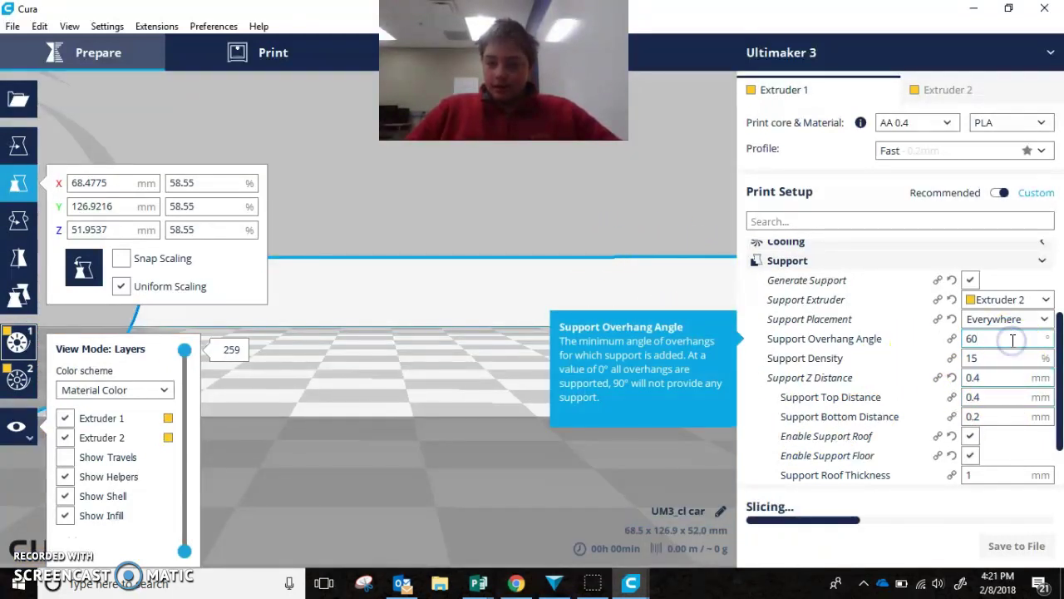
# - Set Support Overhang Angle to 45°
pyautogui.press('BackSpace')
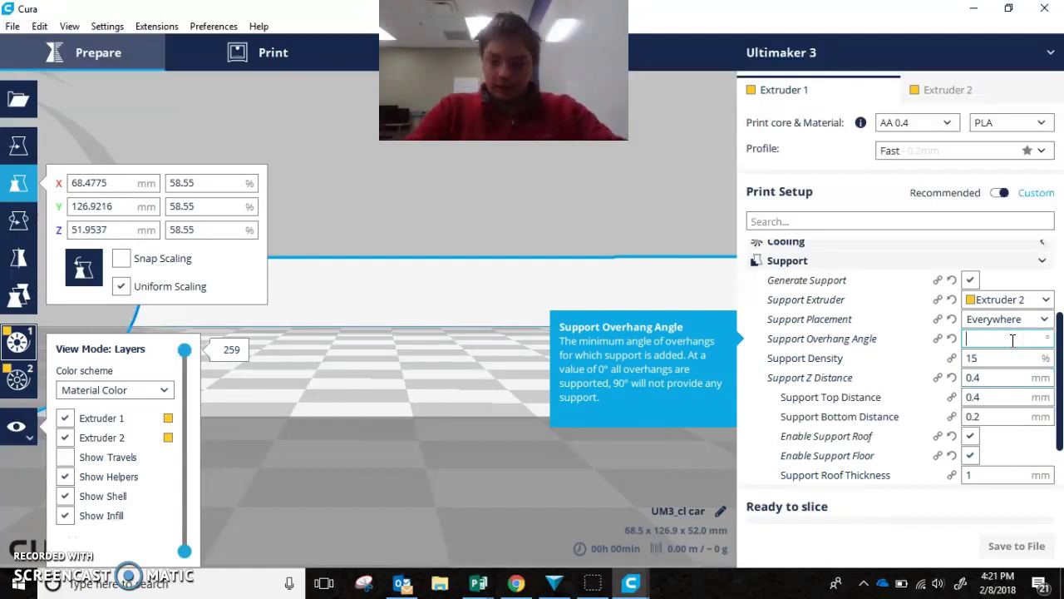
pyautogui.write('45')
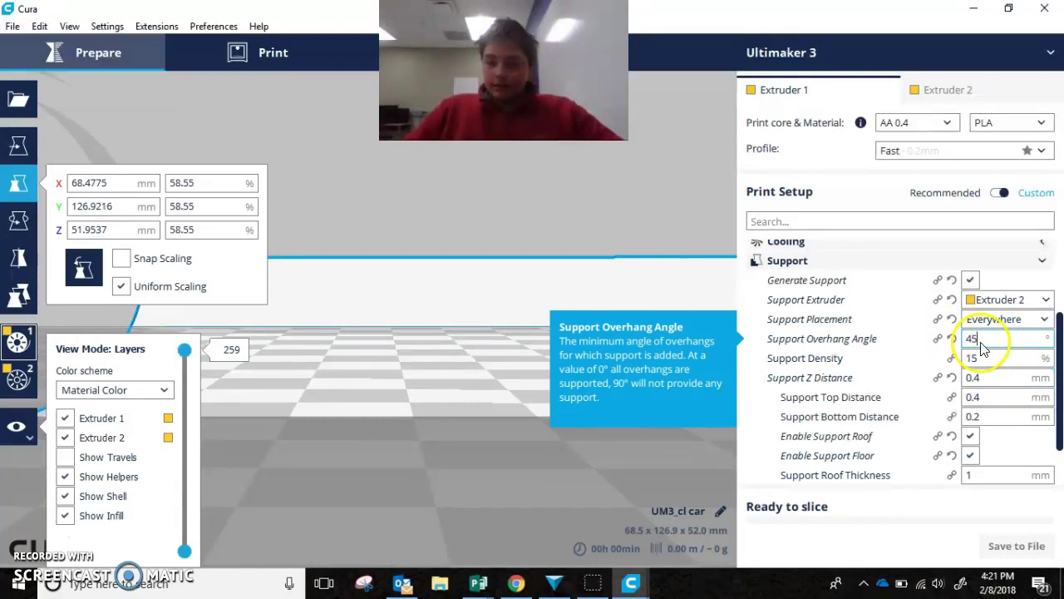
pyautogui.click(997, 360)
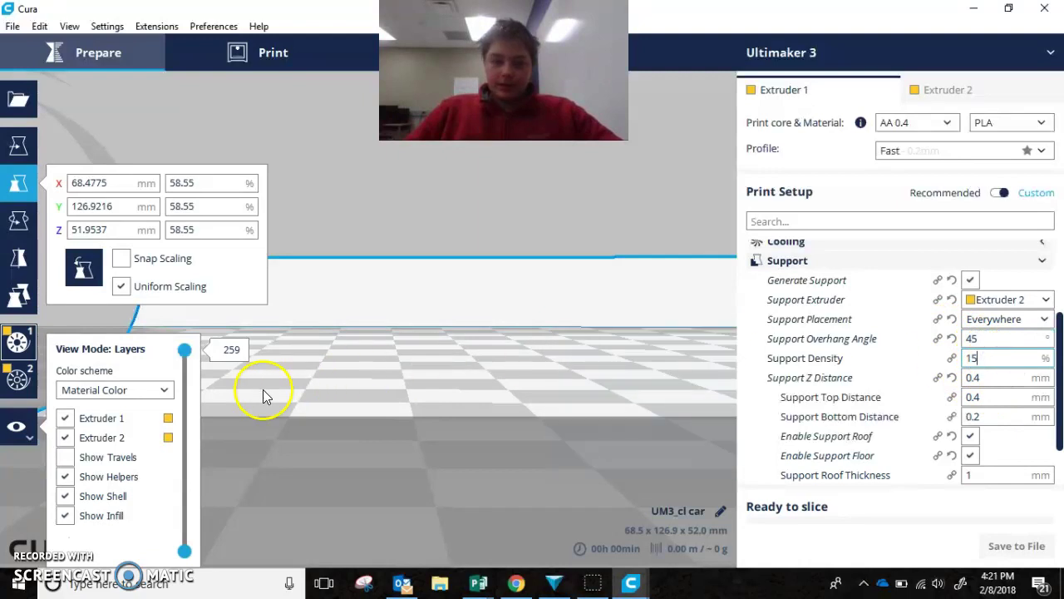
# - Hide the shell and infill in the Layers view
pyautogui.click(65, 456)
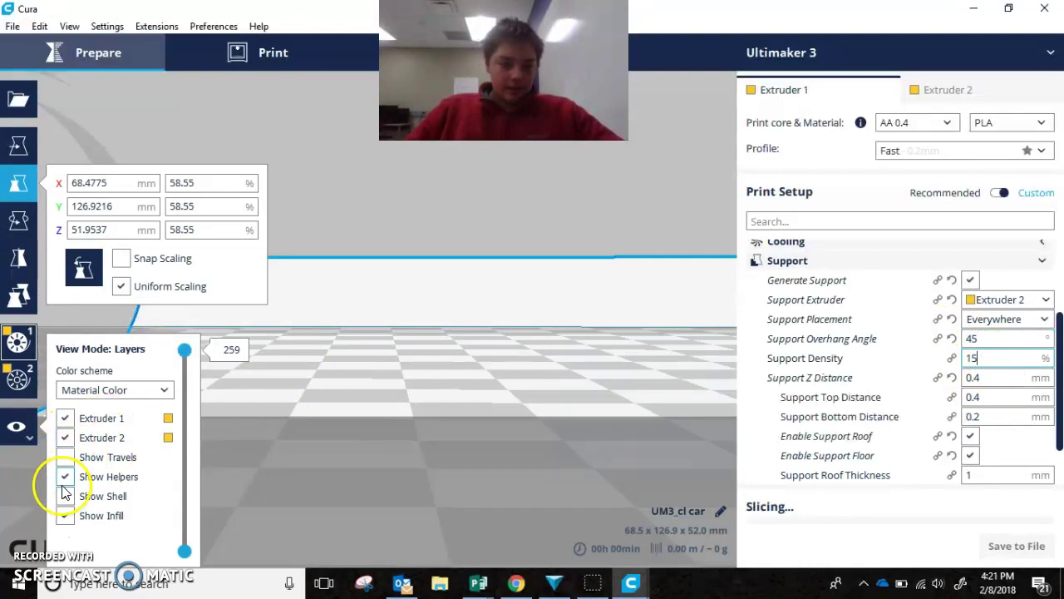
pyautogui.click(66, 516)
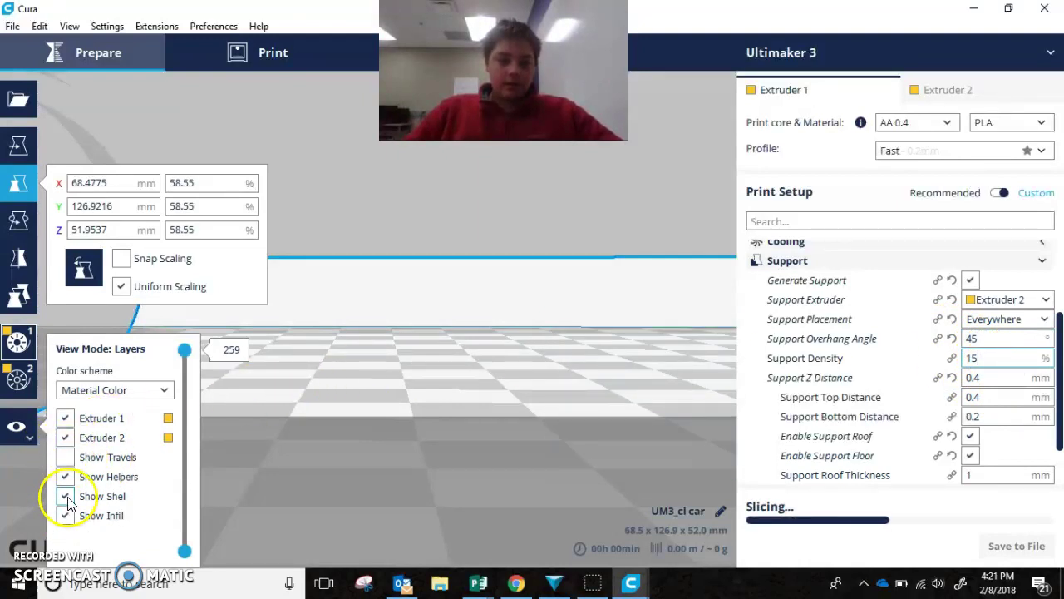
pyautogui.click(66, 517)
# - Orbit the car and move the layer slider to inspect supports, infill and the arch
pyautogui.moveTo(435, 323); pyautogui.dragTo(404, 442, button='right')
pyautogui.scroll(-5, 413, 404)
pyautogui.click(361, 411)
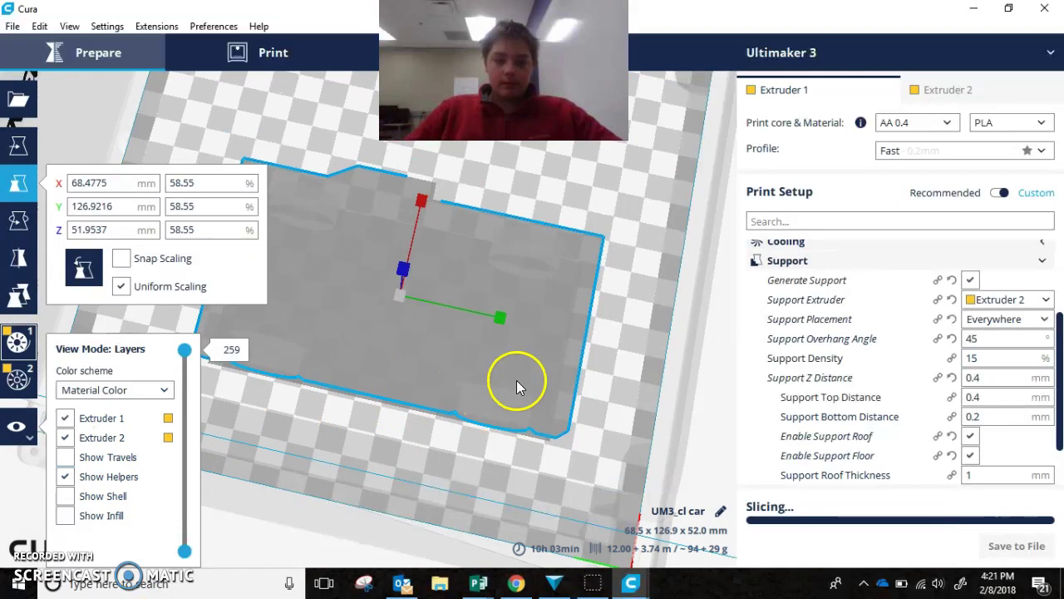
pyautogui.scroll(3, 504, 391)
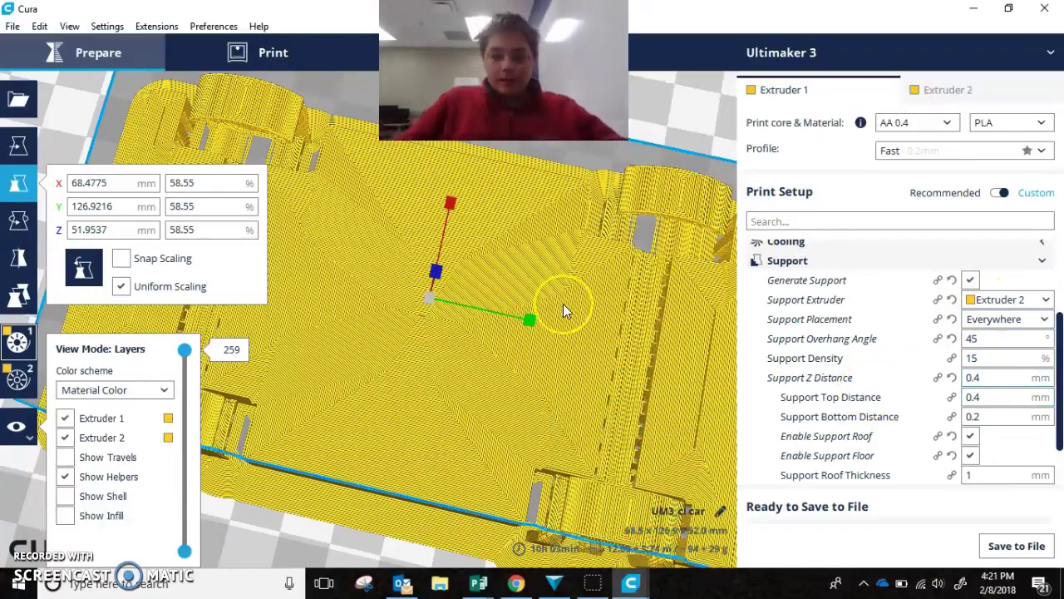
pyautogui.scroll(2, 422, 403)
pyautogui.moveTo(475, 445); pyautogui.dragTo(470, 291, button='right')
pyautogui.click(476, 175)
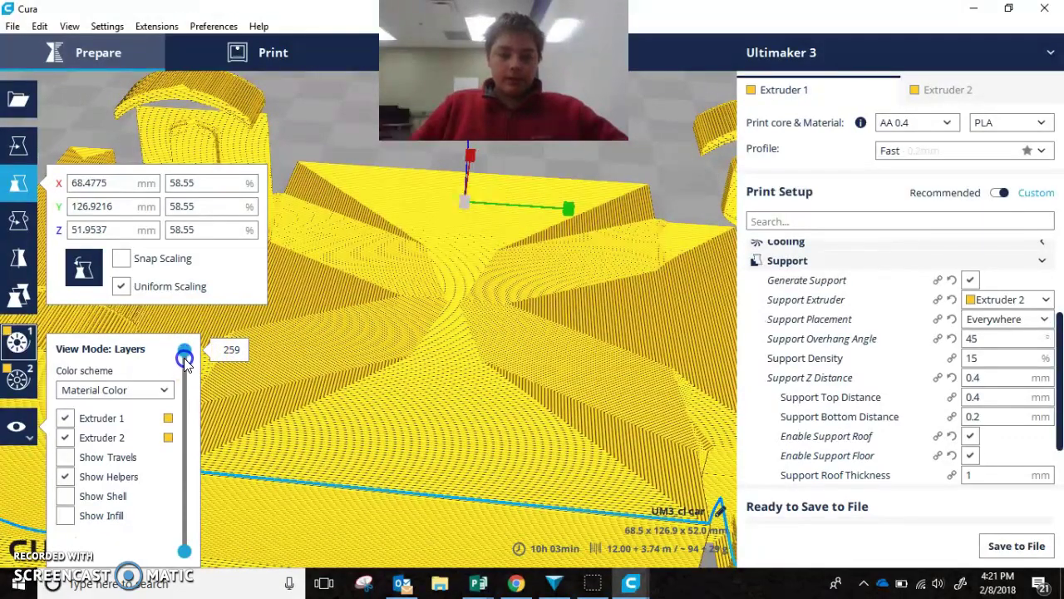
pyautogui.moveTo(186, 374); pyautogui.dragTo(188, 504)
pyautogui.moveTo(504, 363); pyautogui.dragTo(203, 353, button='right')
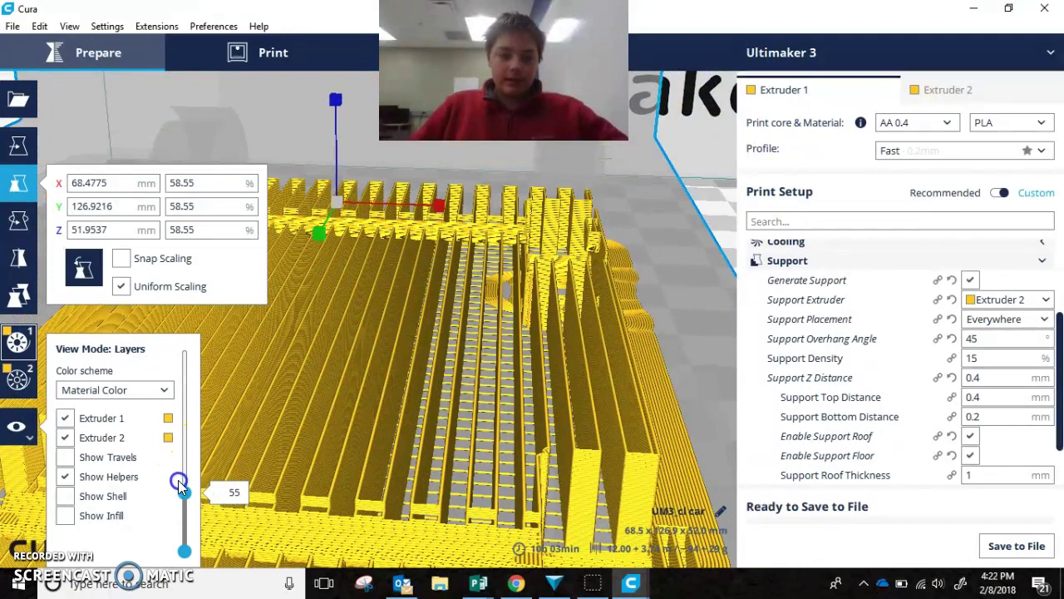
pyautogui.moveTo(179, 481); pyautogui.dragTo(215, 202)
pyautogui.moveTo(572, 395)
pyautogui.mouseDown(button='right')
pyautogui.moveTo(613, 352)
pyautogui.moveTo(663, 349)
pyautogui.moveTo(670, 332)
pyautogui.moveTo(484, 370)
pyautogui.mouseUp(button='right')
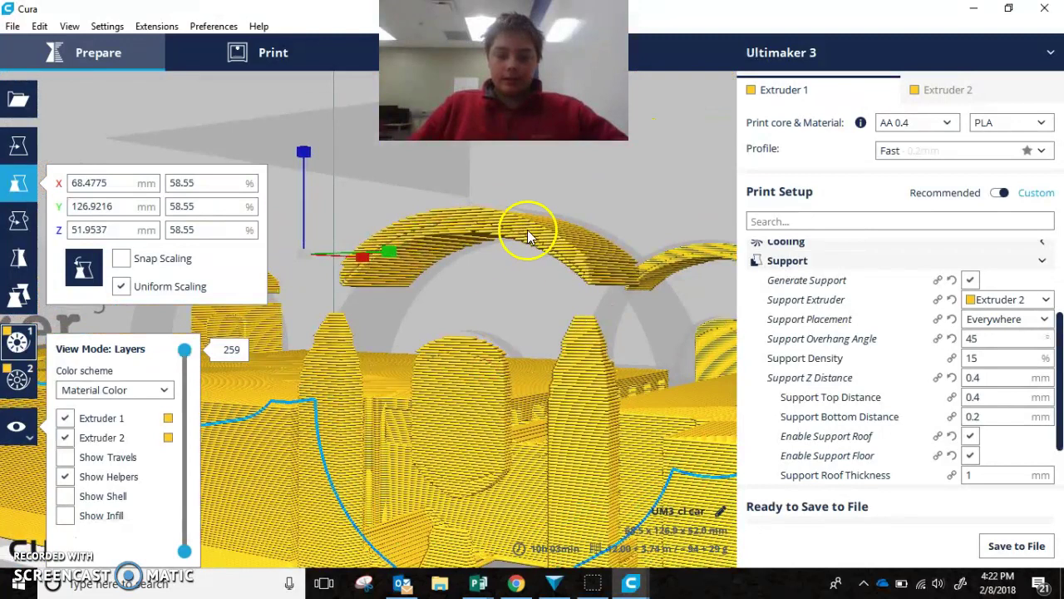
# - Set Support Placement to Touching Buildplate and turn on Show Shell in the layer view
pyautogui.click(1015, 319)
pyautogui.click(1016, 337)
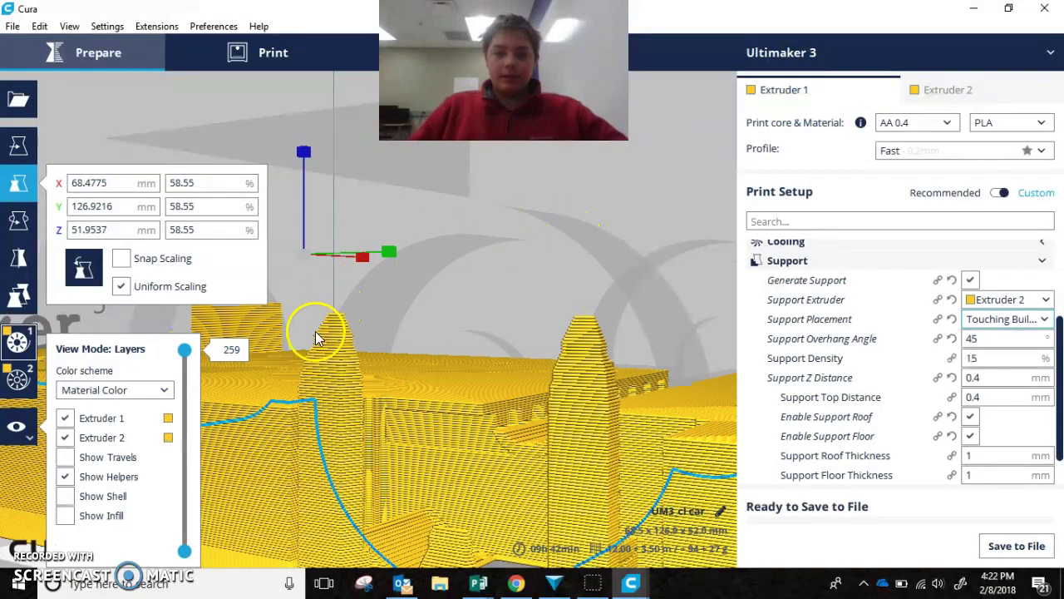
pyautogui.click(64, 497)
pyautogui.moveTo(430, 274); pyautogui.dragTo(372, 262, button='right')
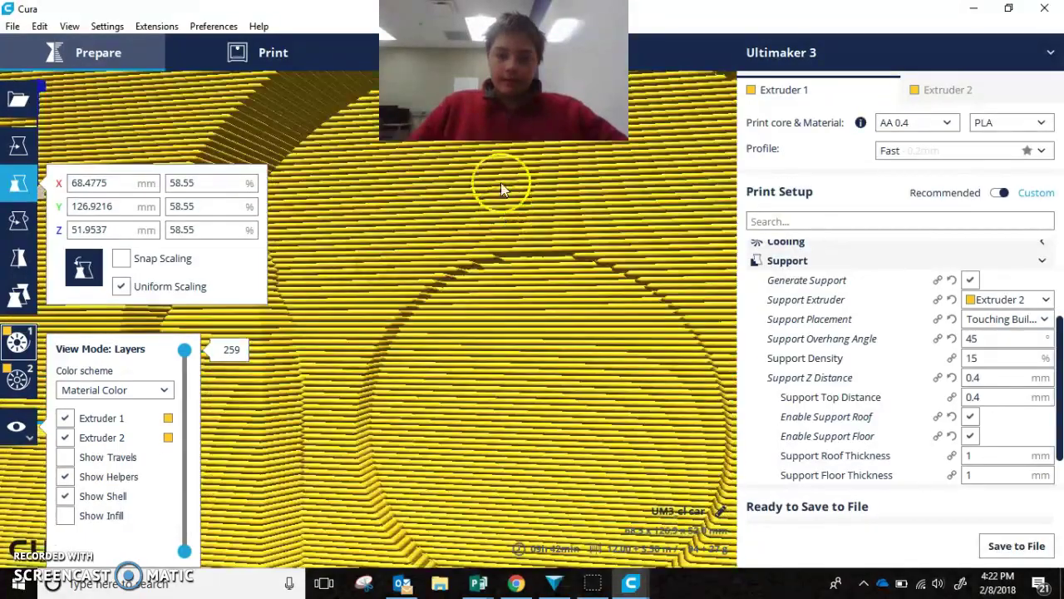
pyautogui.scroll(5, 483, 197)
pyautogui.scroll(5, 486, 239)
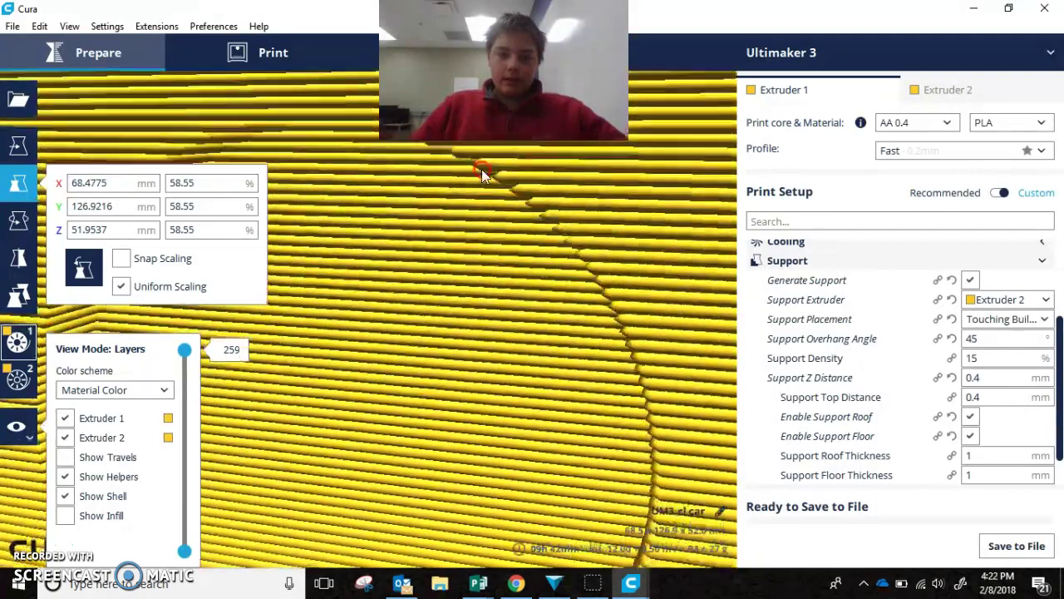
pyautogui.moveTo(481, 169); pyautogui.dragTo(498, 254, button='right')
pyautogui.moveTo(439, 217); pyautogui.dragTo(508, 219, button='right')
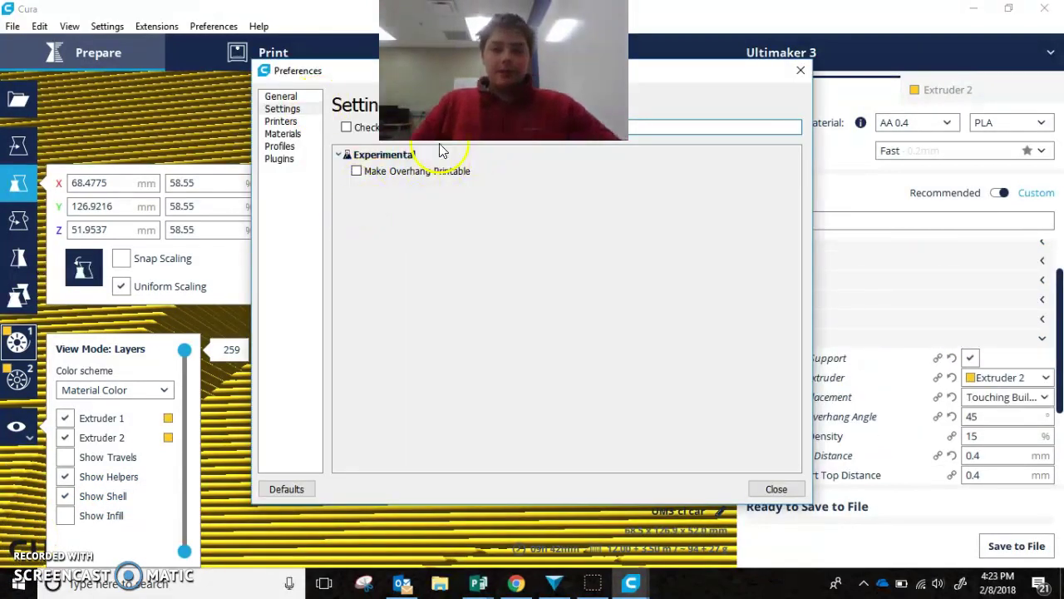
# - Tick Make Overhang Printable under Experimental in the settings visibility preferences
pyautogui.click(423, 171)
pyautogui.click(356, 170)
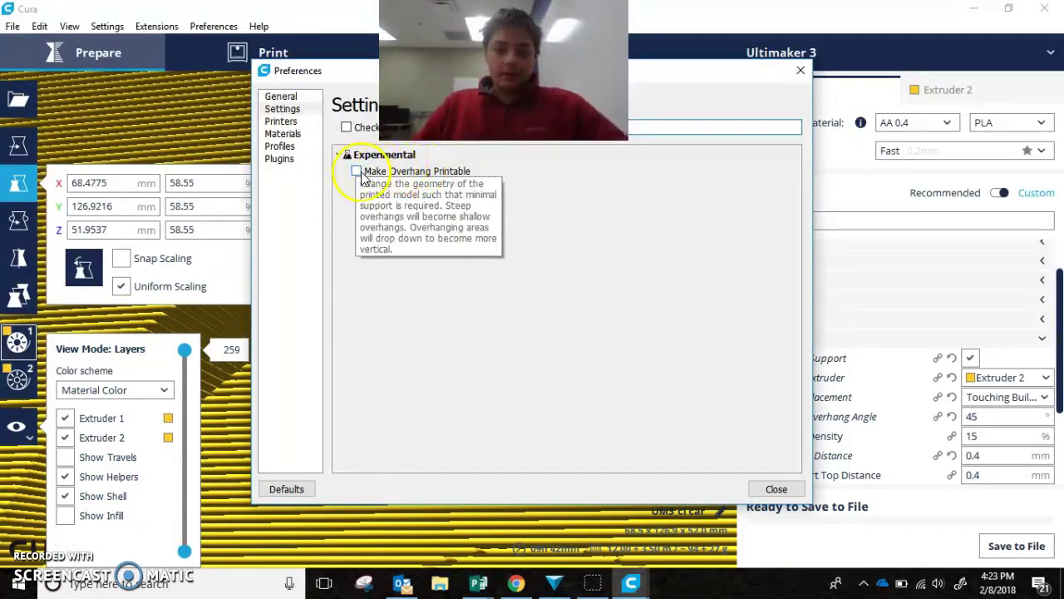
pyautogui.click(357, 172)
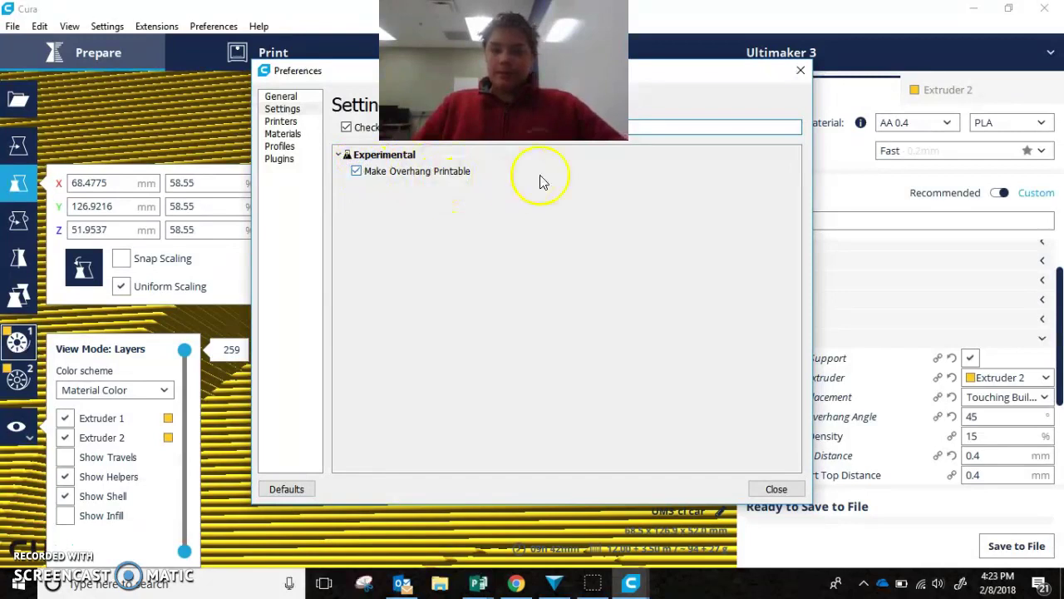
# - Enable Make Overhang Printable in the expanded Experimental settings group
pyautogui.click(800, 70)
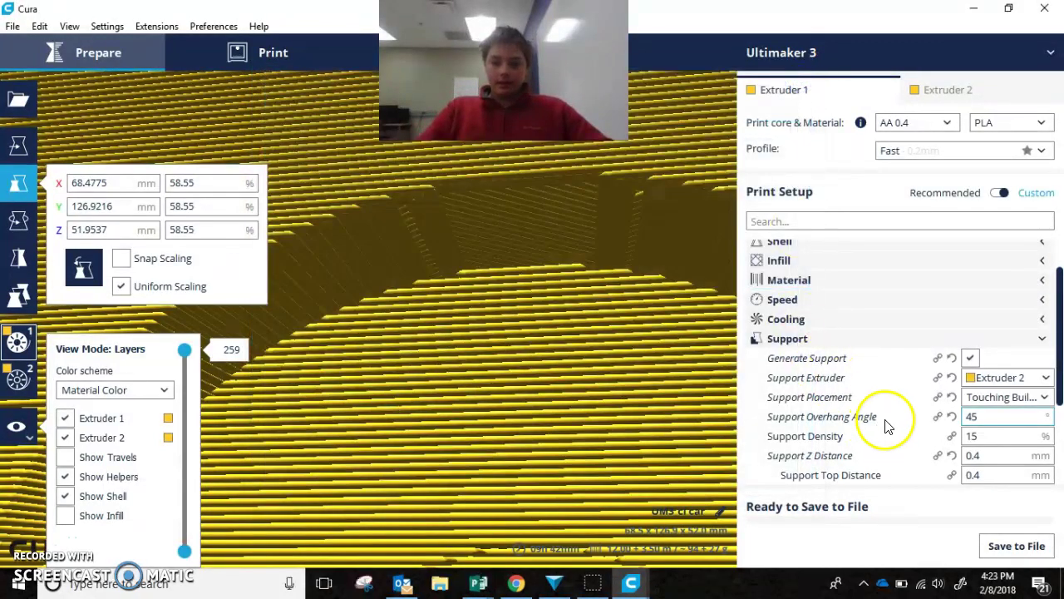
pyautogui.scroll(-3, 890, 426)
pyautogui.click(1043, 477)
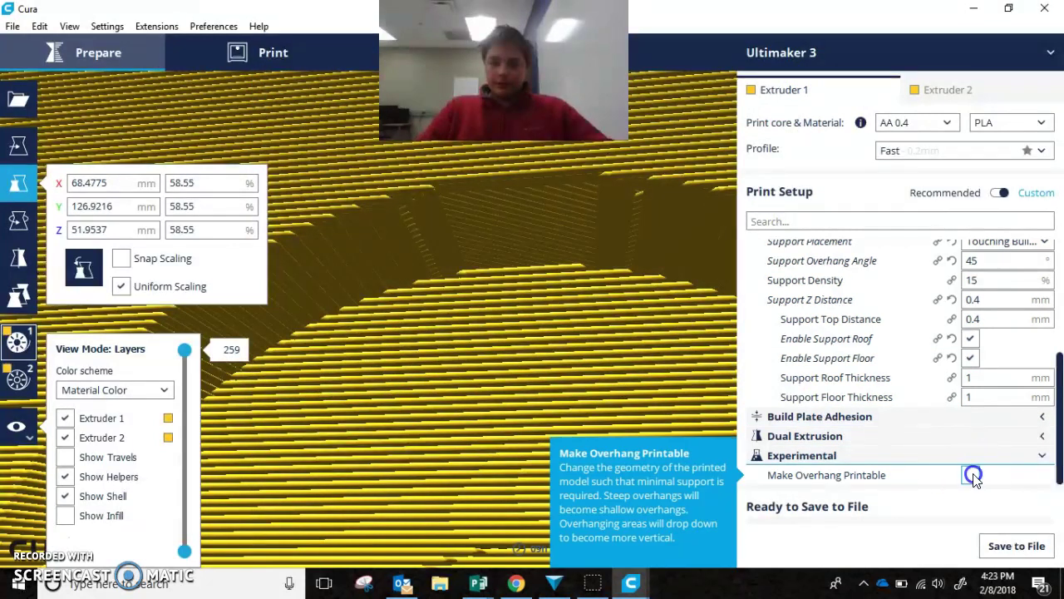
pyautogui.click(973, 477)
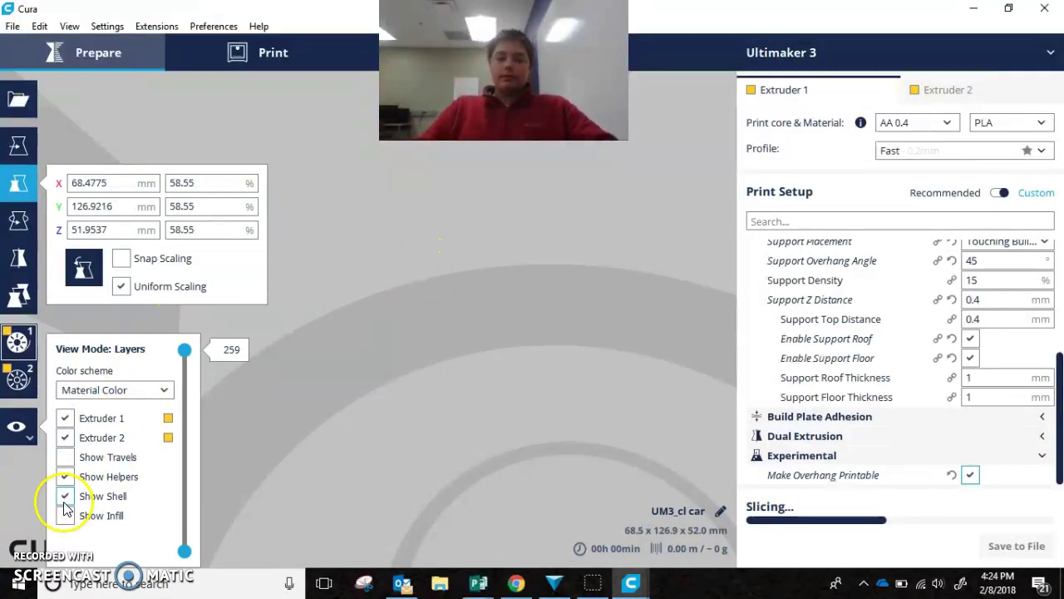
# - Inspect the resliced truck's layers from several angles, checking the reshaped overhang
pyautogui.click(331, 449)
pyautogui.moveTo(428, 433); pyautogui.dragTo(407, 426, button='right')
pyautogui.moveTo(491, 328); pyautogui.dragTo(502, 333, button='right')
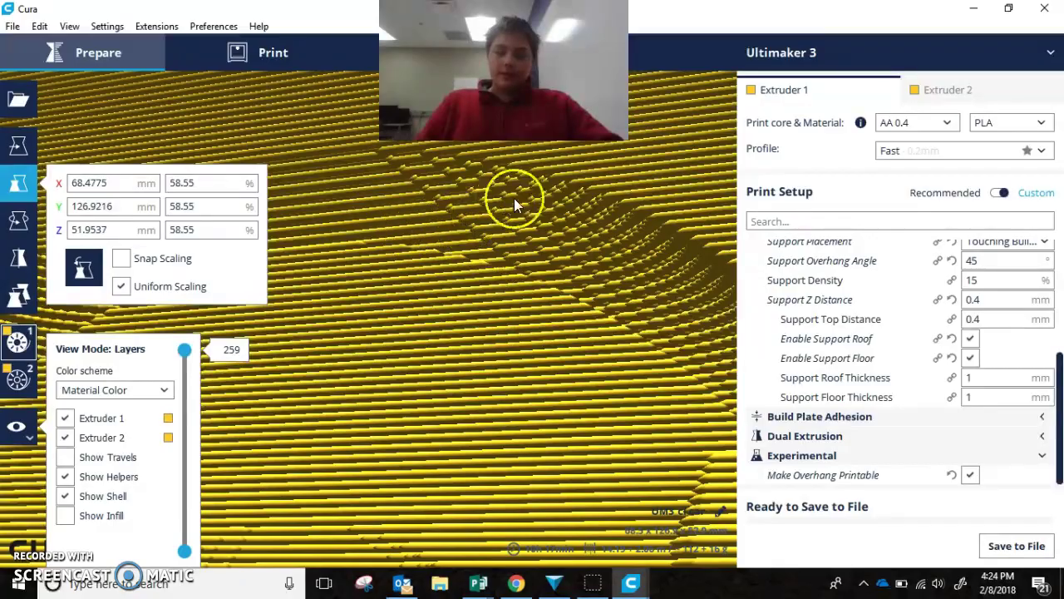
pyautogui.scroll(-5, 496, 240)
pyautogui.scroll(8, 475, 247)
pyautogui.moveTo(495, 234)
pyautogui.mouseDown(button='right')
pyautogui.moveTo(492, 257)
pyautogui.moveTo(481, 251)
pyautogui.moveTo(490, 243)
pyautogui.mouseUp(button='right')
pyautogui.scroll(-3, 564, 238)
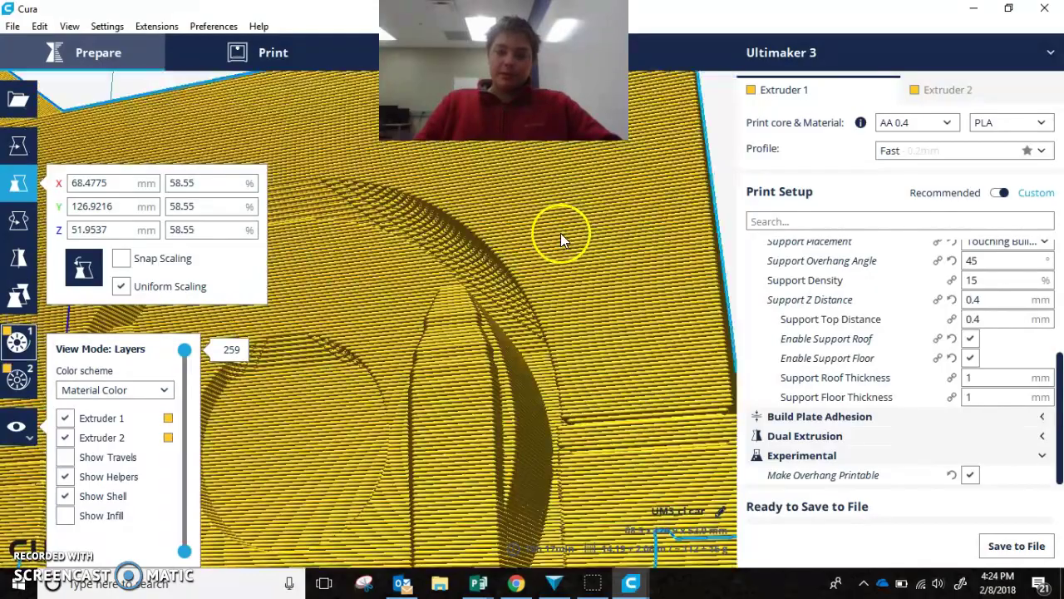
pyautogui.moveTo(390, 277); pyautogui.dragTo(563, 334, button='right')
# - Switch Make Overhang Printable back off and return to the top of the settings list
pyautogui.click(970, 475)
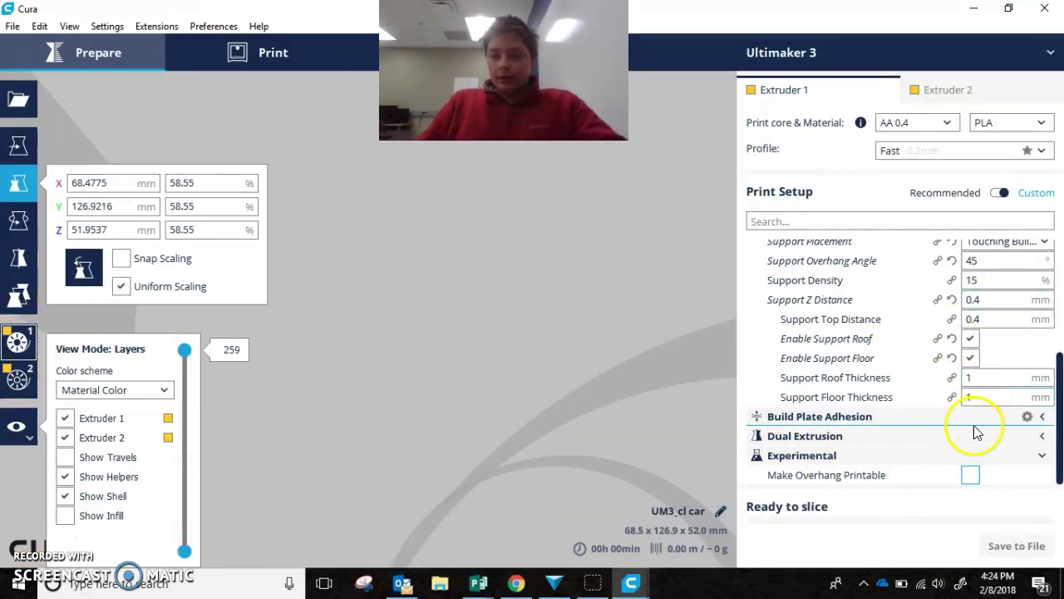
pyautogui.scroll(3, 994, 337)
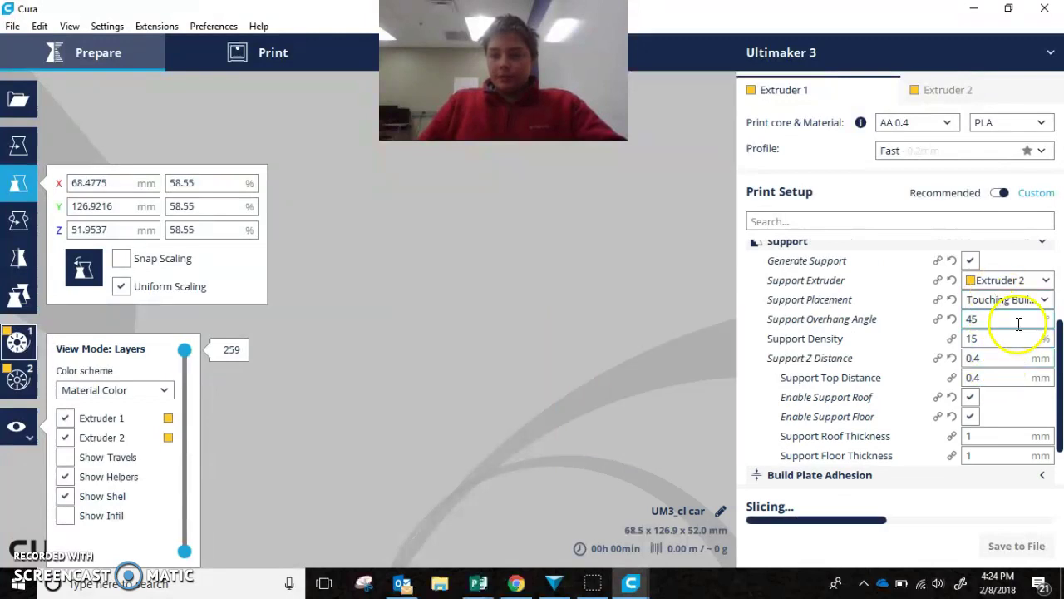
pyautogui.scroll(3, 1023, 324)
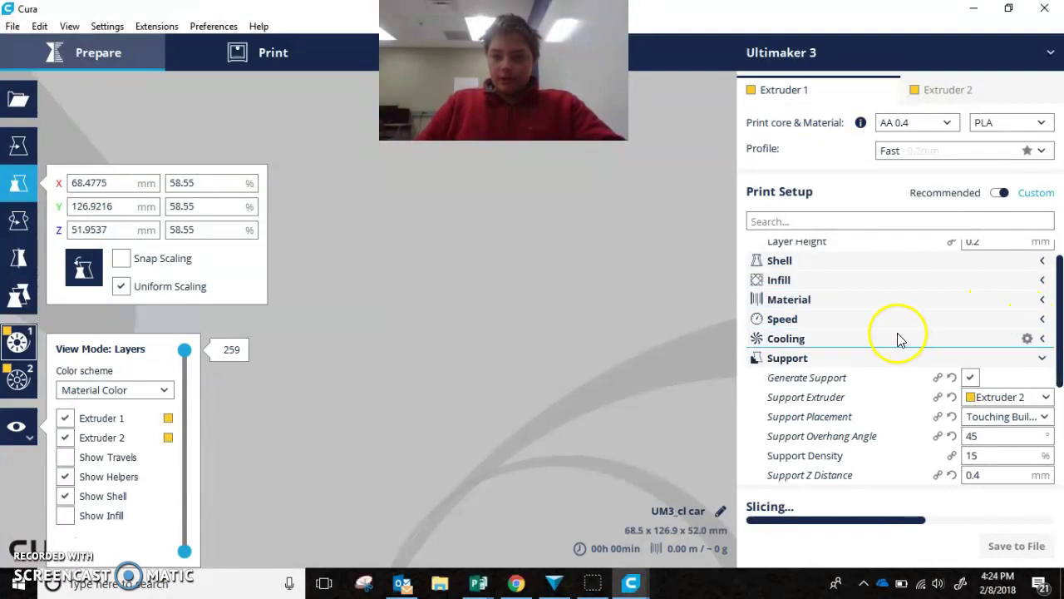
pyautogui.scroll(1, 982, 333)
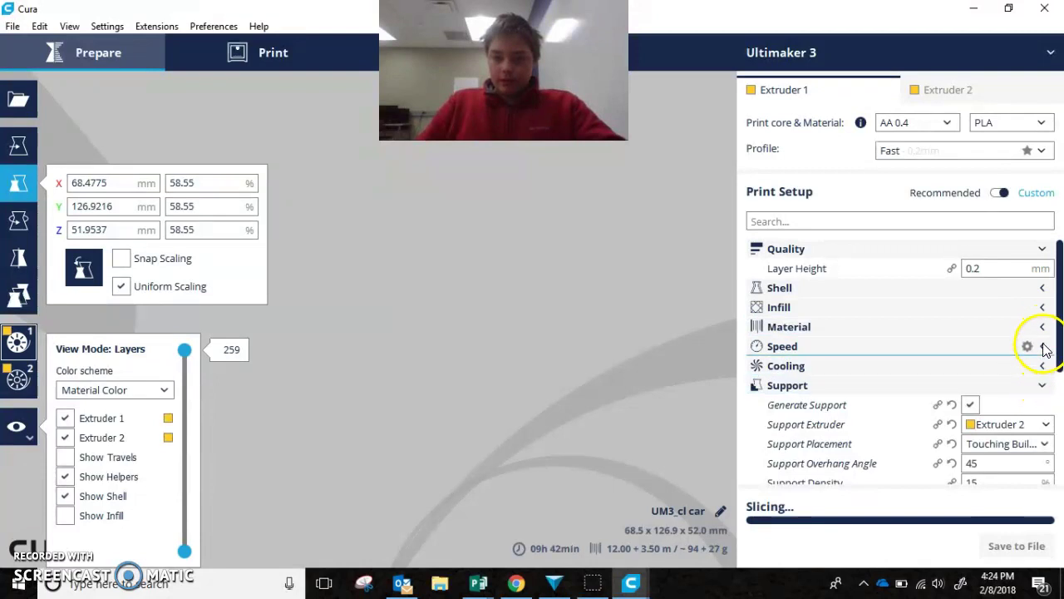
# - Expand the Speed group to show print and travel speeds, accelerations and jerk
pyautogui.click(1046, 346)
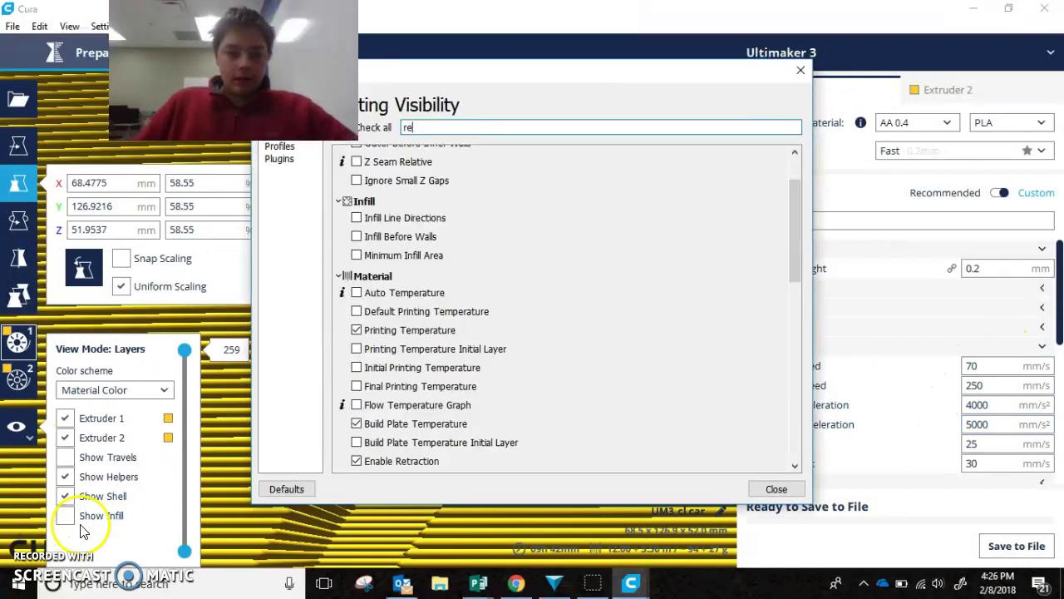
pyautogui.scroll(-1, 407, 399)
pyautogui.scroll(-1, 374, 321)
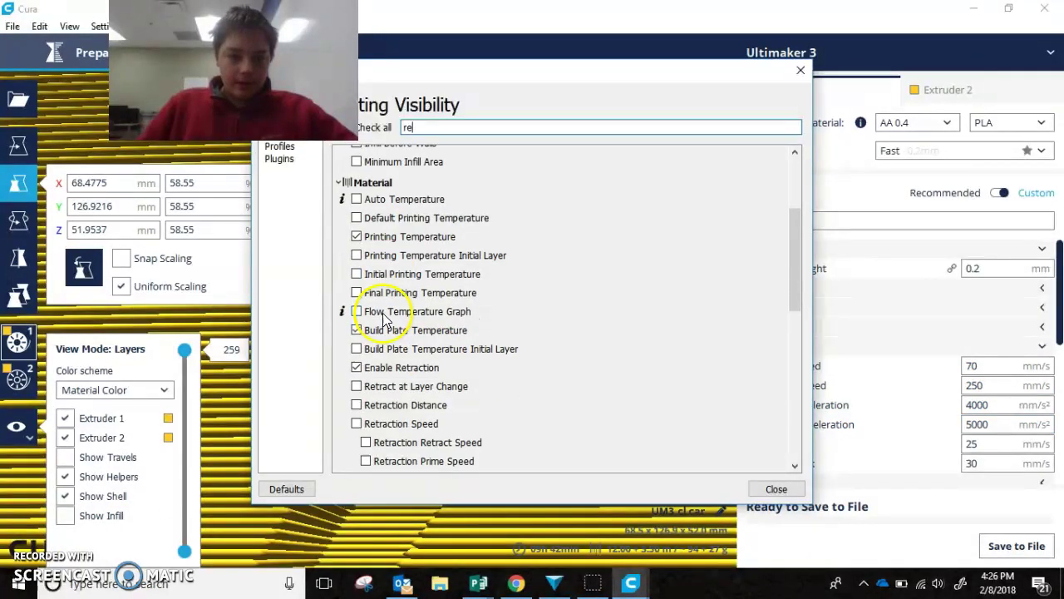
pyautogui.scroll(-2, 379, 320)
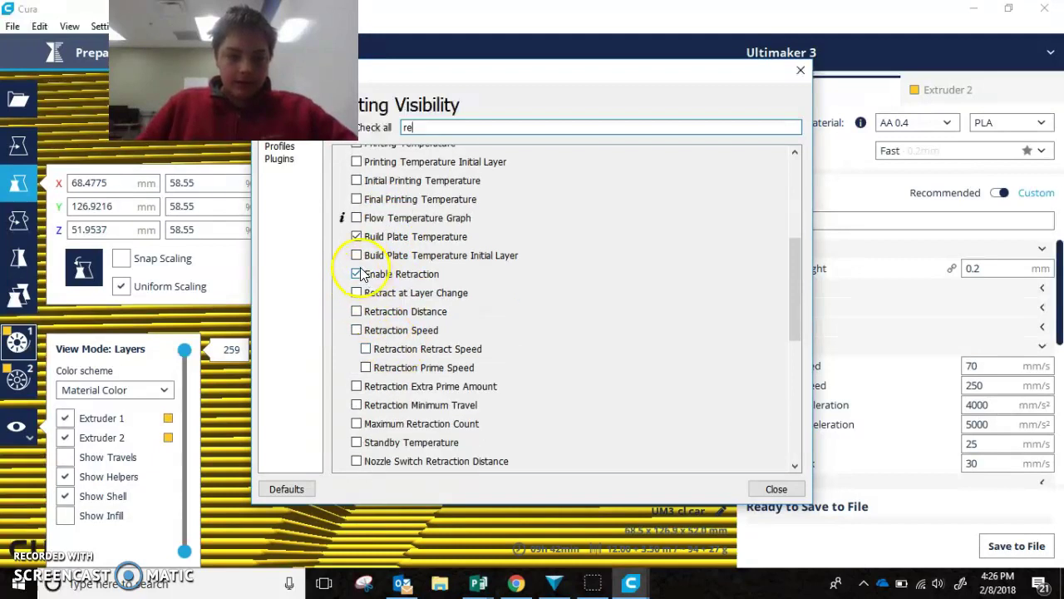
# - Tick Enable Retraction and Retraction Distance for visibility, then find Retraction Extra Prime Amount
pyautogui.click(356, 274)
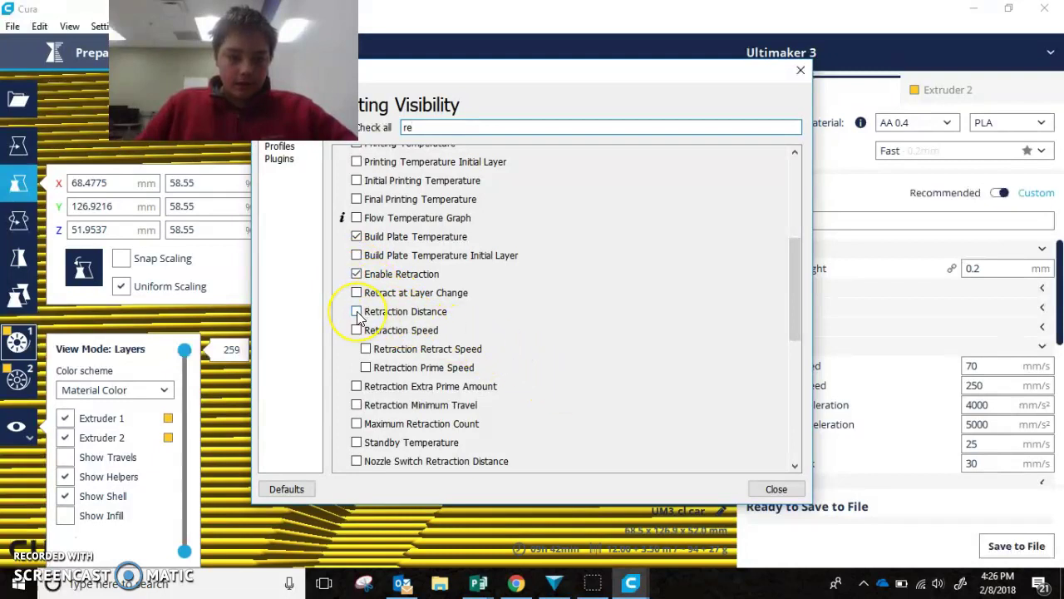
pyautogui.click(356, 311)
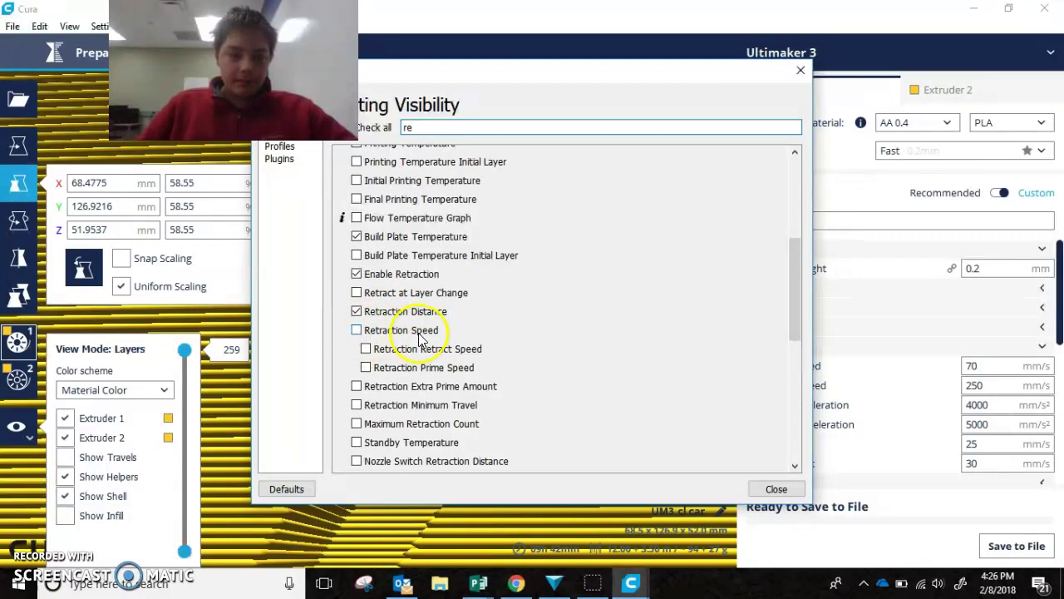
pyautogui.scroll(-1, 499, 349)
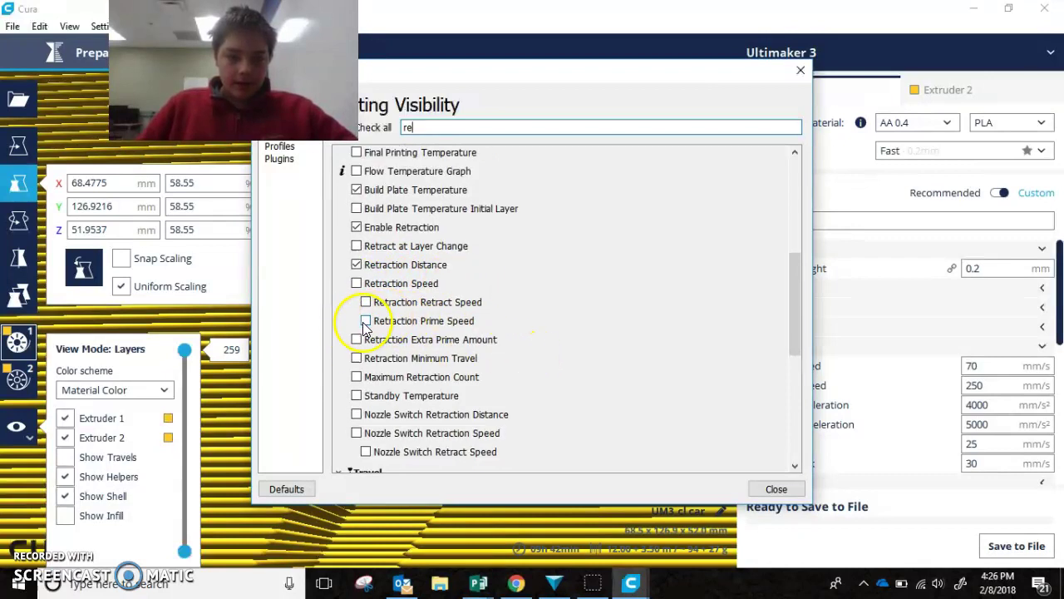
pyautogui.scroll(-1, 364, 328)
pyautogui.scroll(-1, 512, 352)
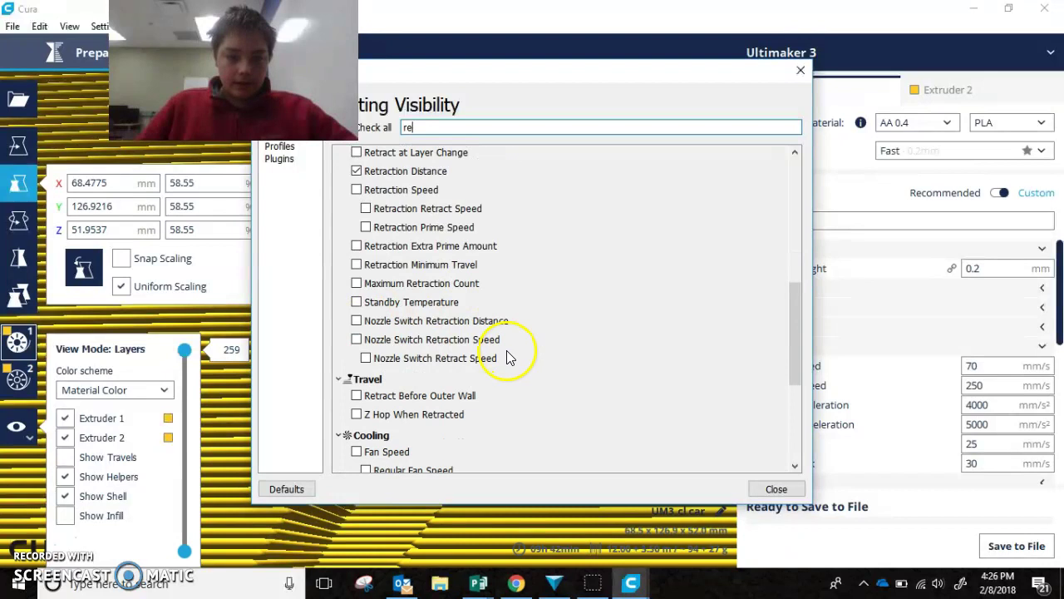
pyautogui.scroll(3, 449, 304)
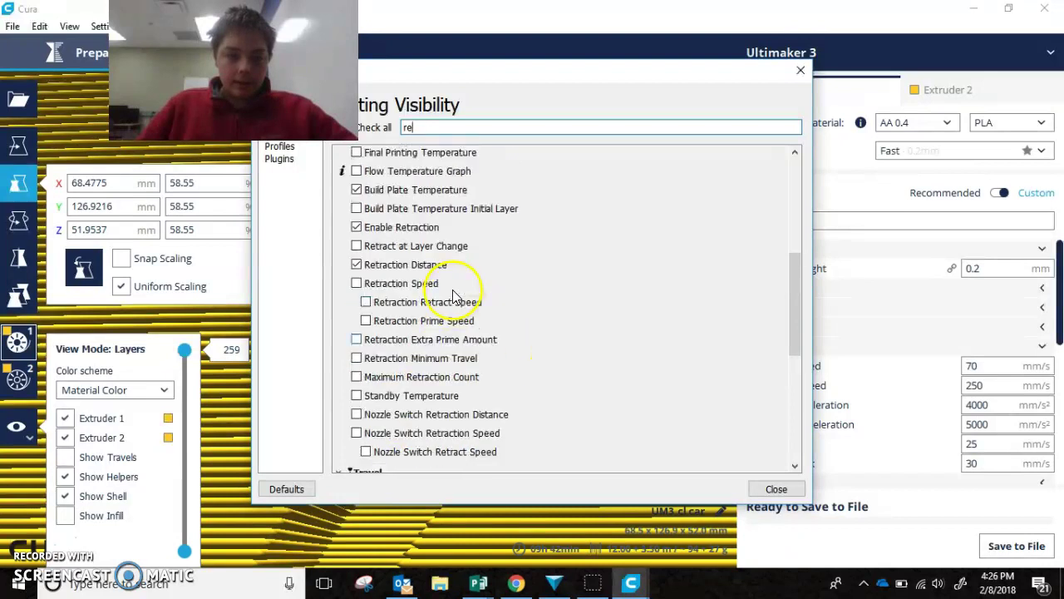
pyautogui.scroll(-2, 449, 308)
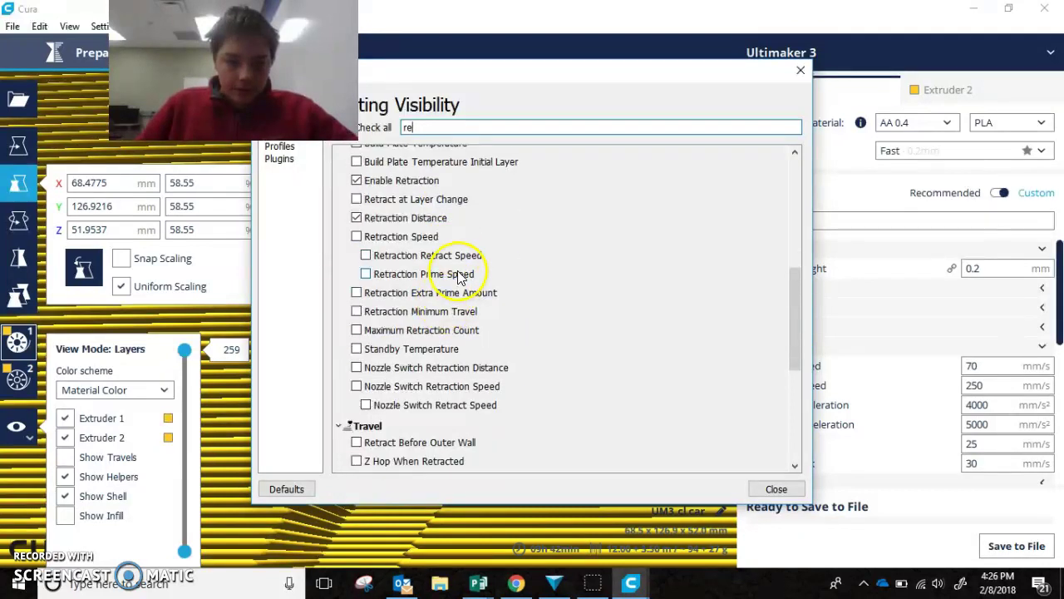
pyautogui.scroll(5, 507, 308)
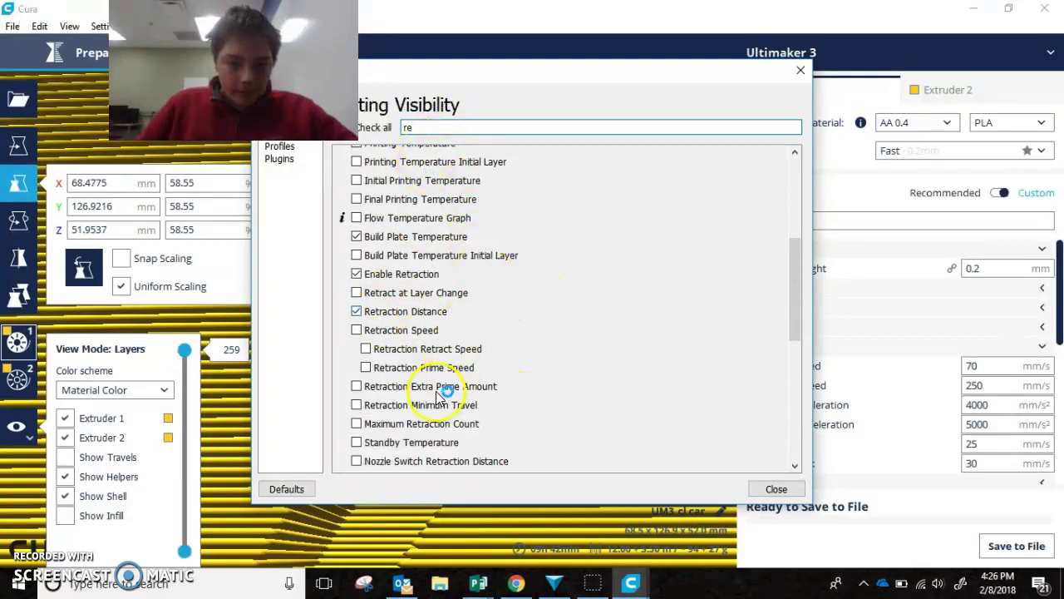
pyautogui.scroll(-4, 468, 399)
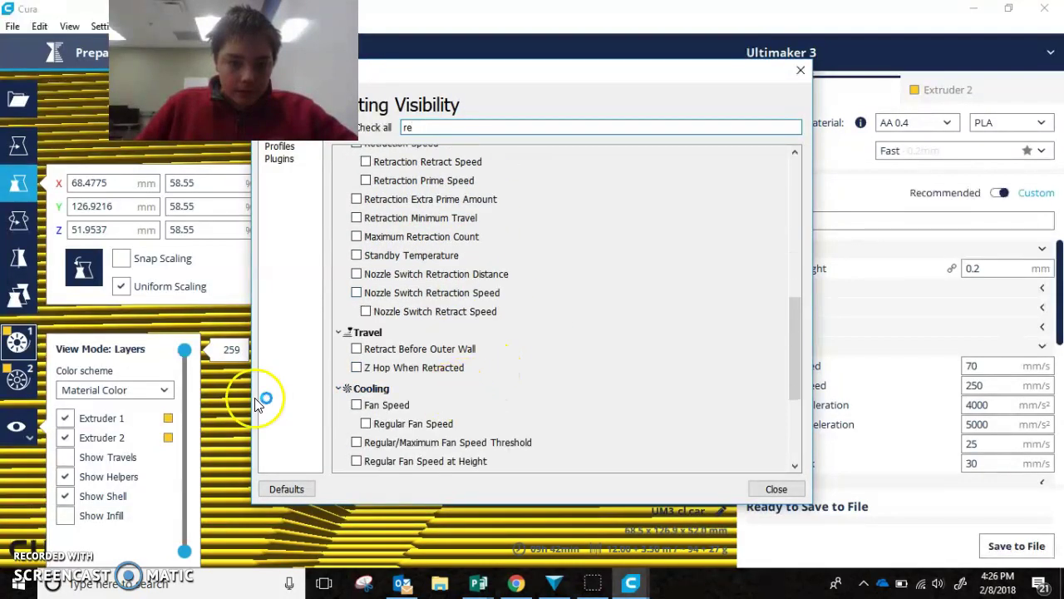
pyautogui.scroll(1, 482, 399)
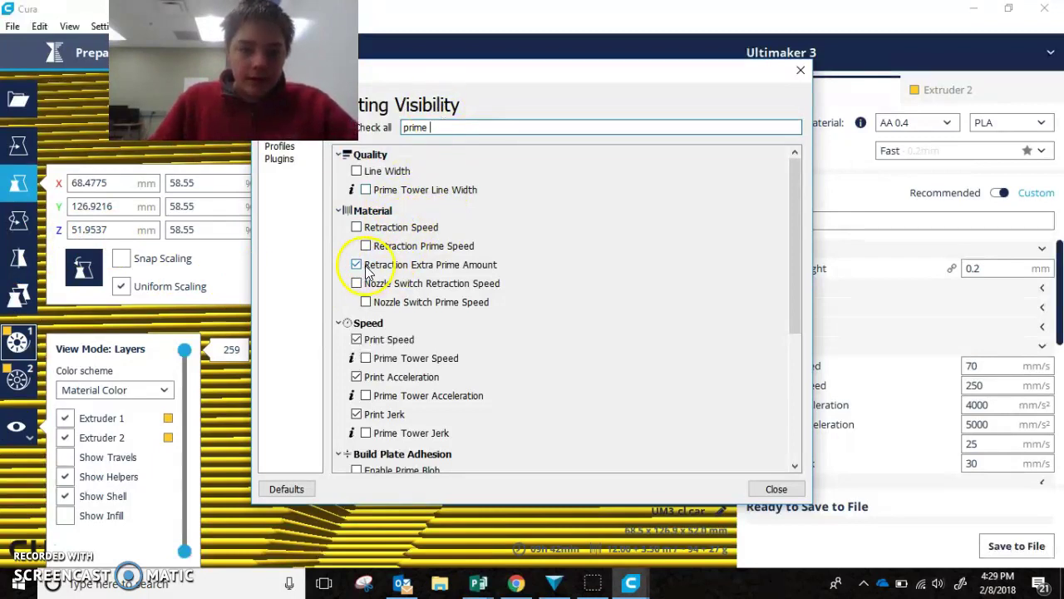
pyautogui.moveTo(380, 274)
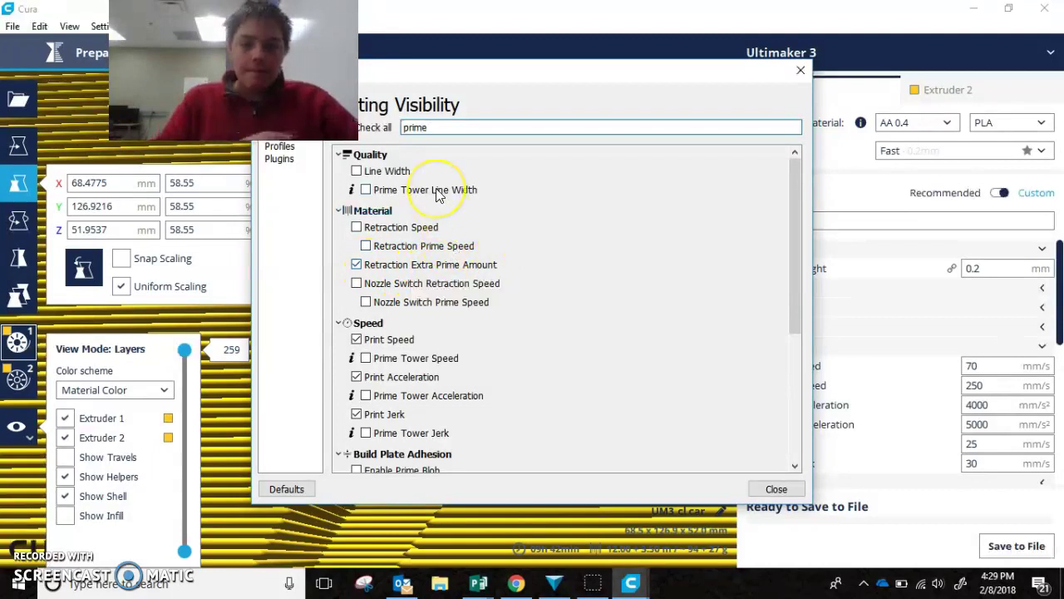
# - Under Material, change Retraction Extra Prime Amount from 0 to 0.8 mm³
pyautogui.click(800, 70)
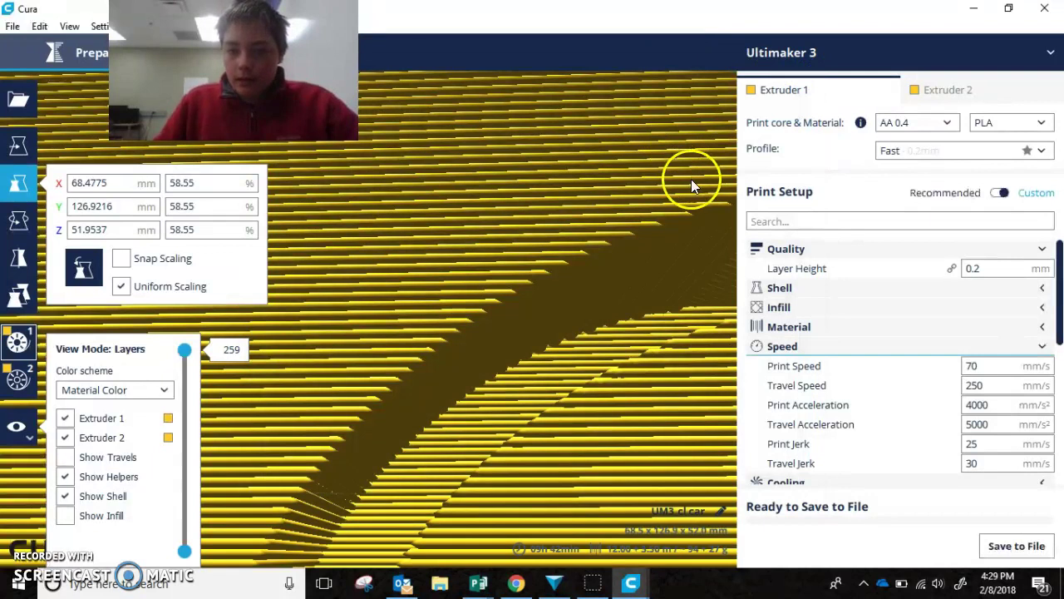
pyautogui.click(1041, 328)
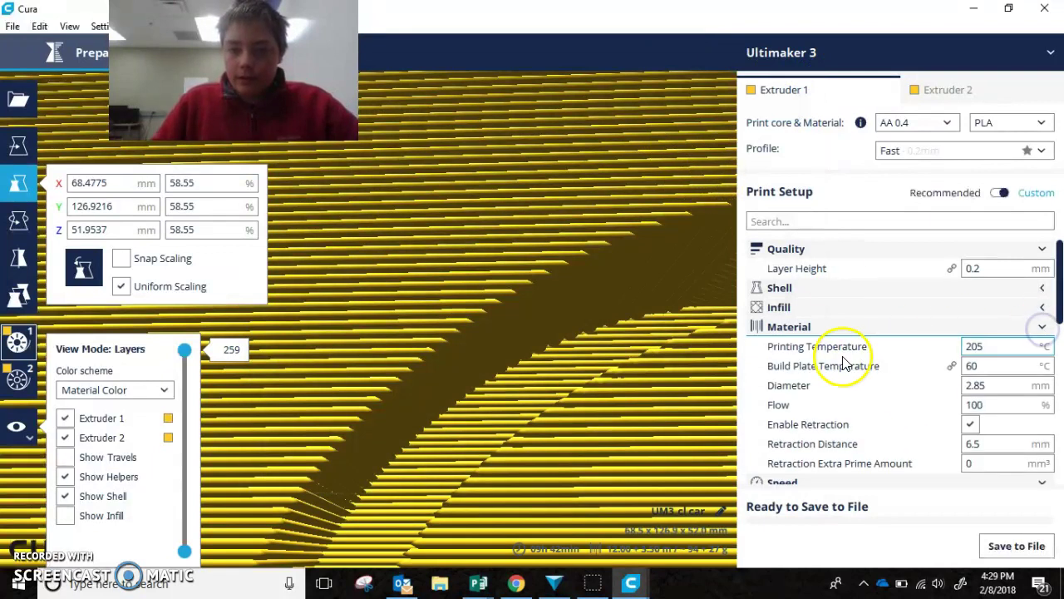
pyautogui.scroll(-3, 955, 386)
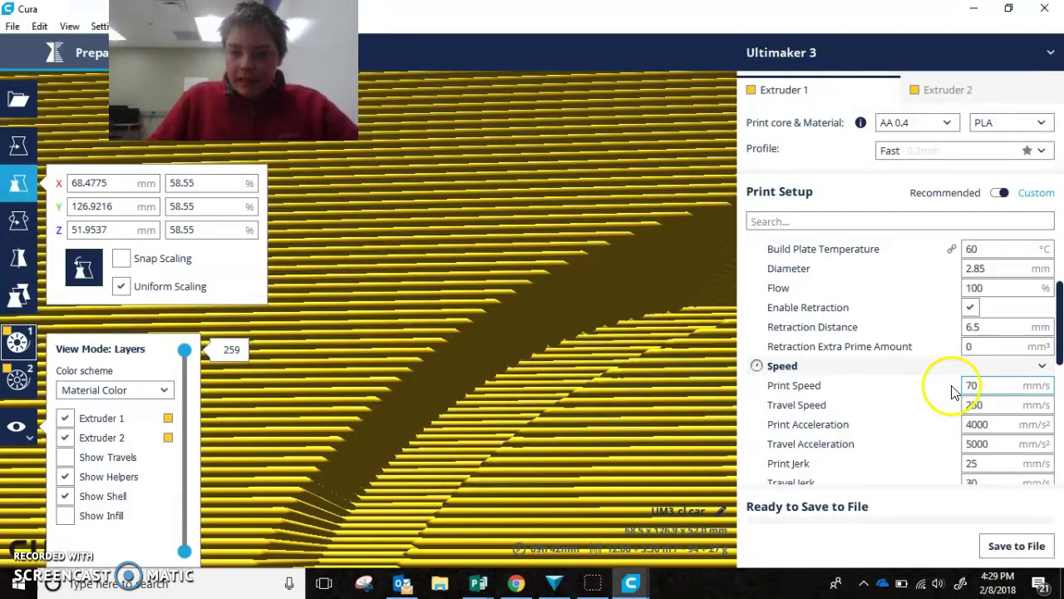
pyautogui.click(989, 346)
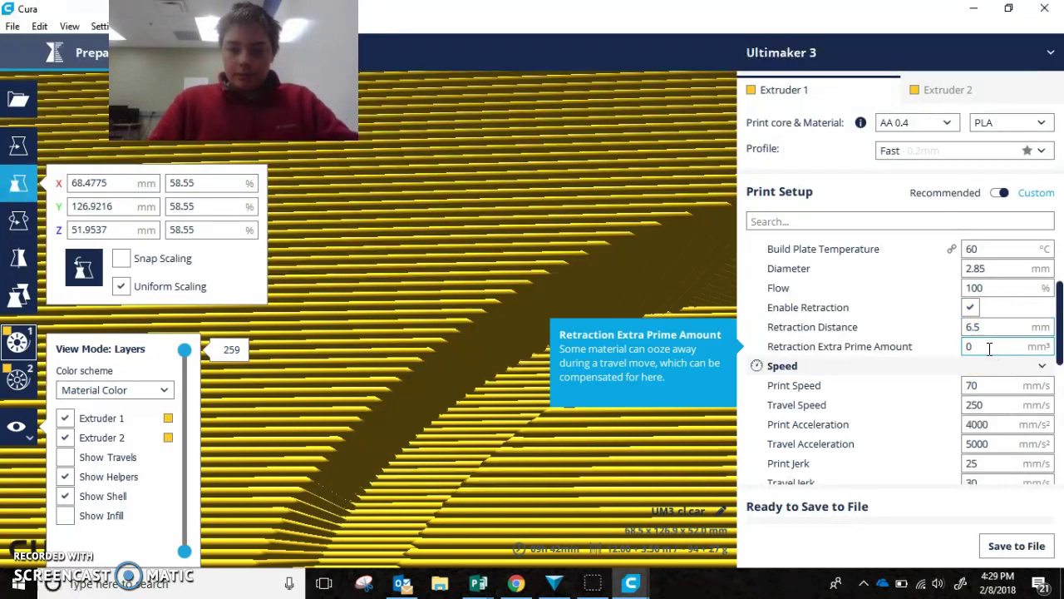
pyautogui.press('BackSpace')
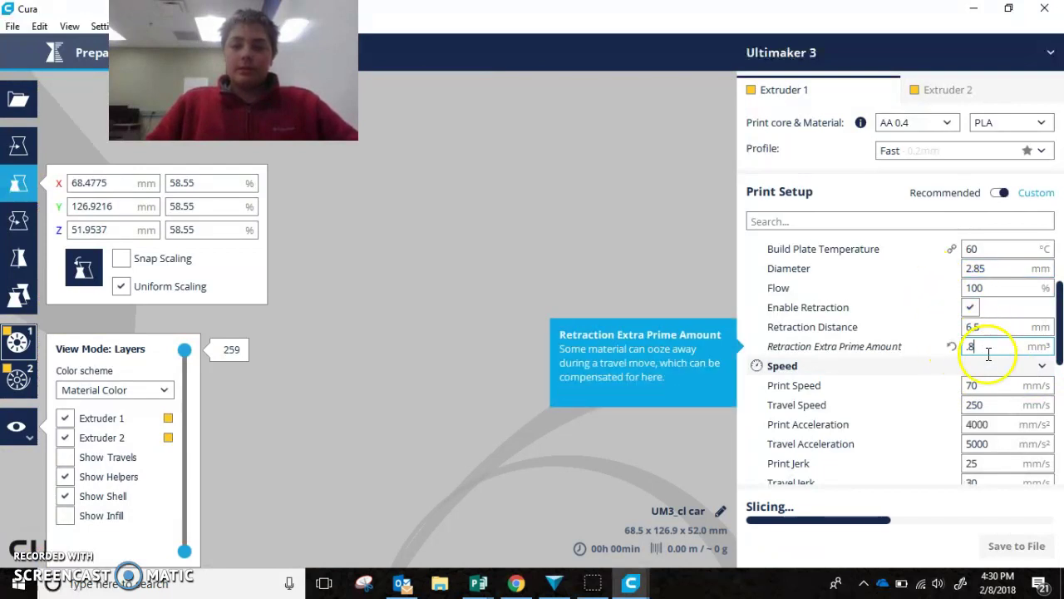
pyautogui.click(982, 344)
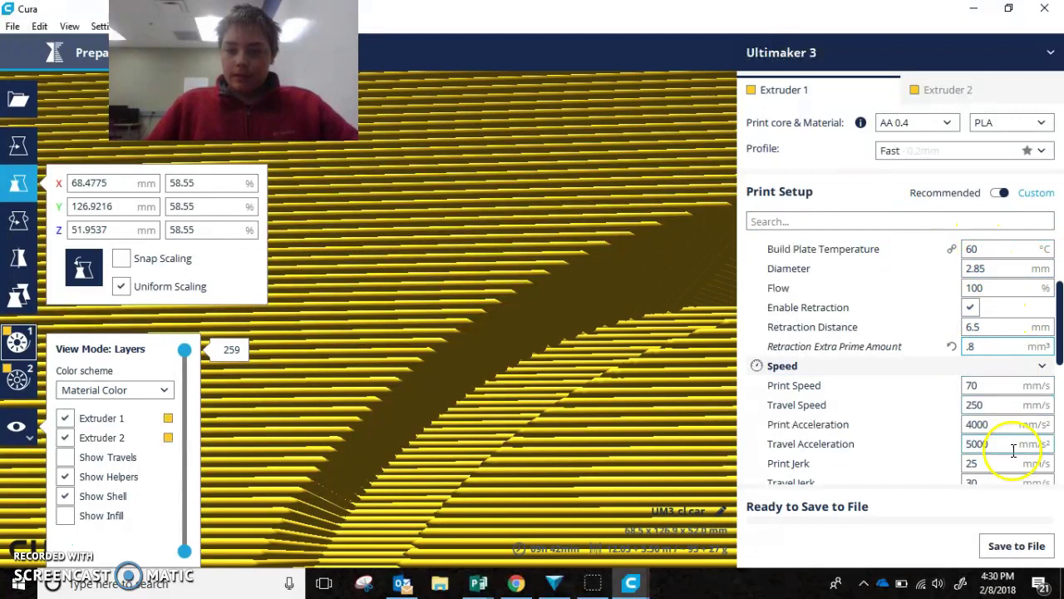
pyautogui.scroll(-3, 939, 395)
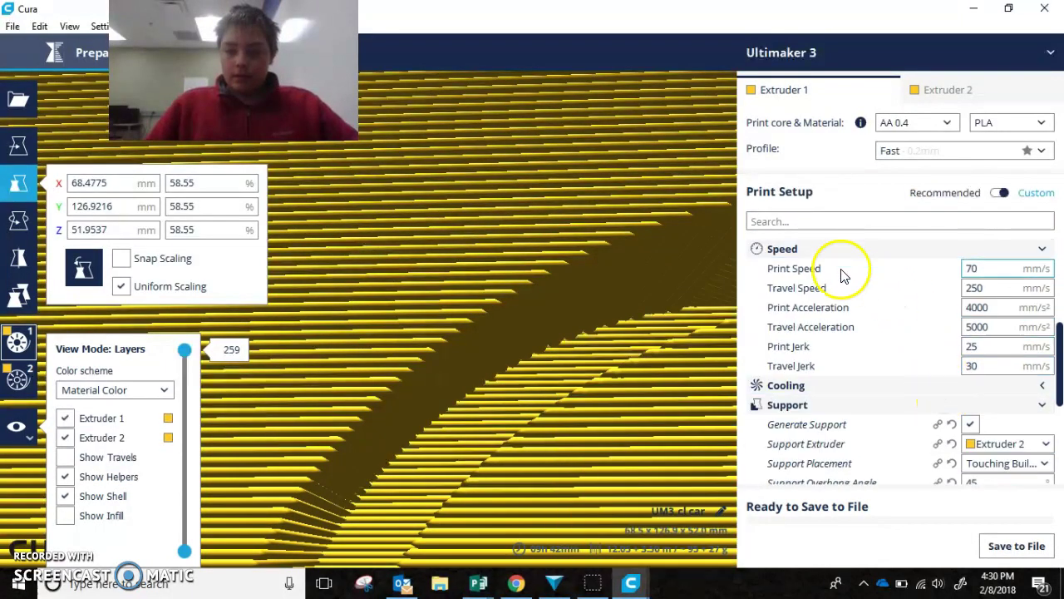
pyautogui.scroll(-3, 884, 360)
pyautogui.scroll(1, 962, 374)
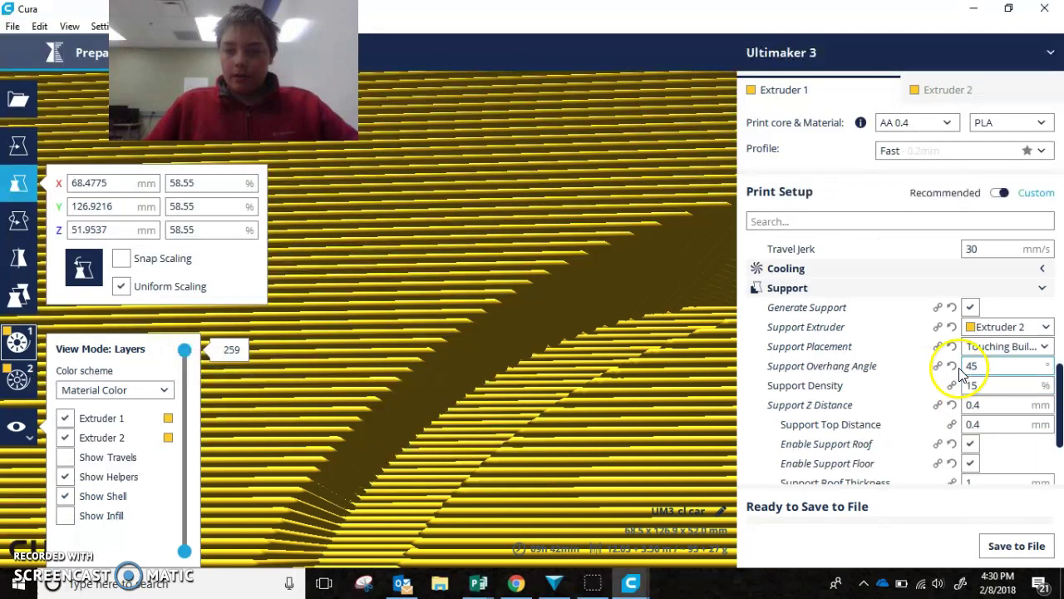
pyautogui.scroll(2, 961, 372)
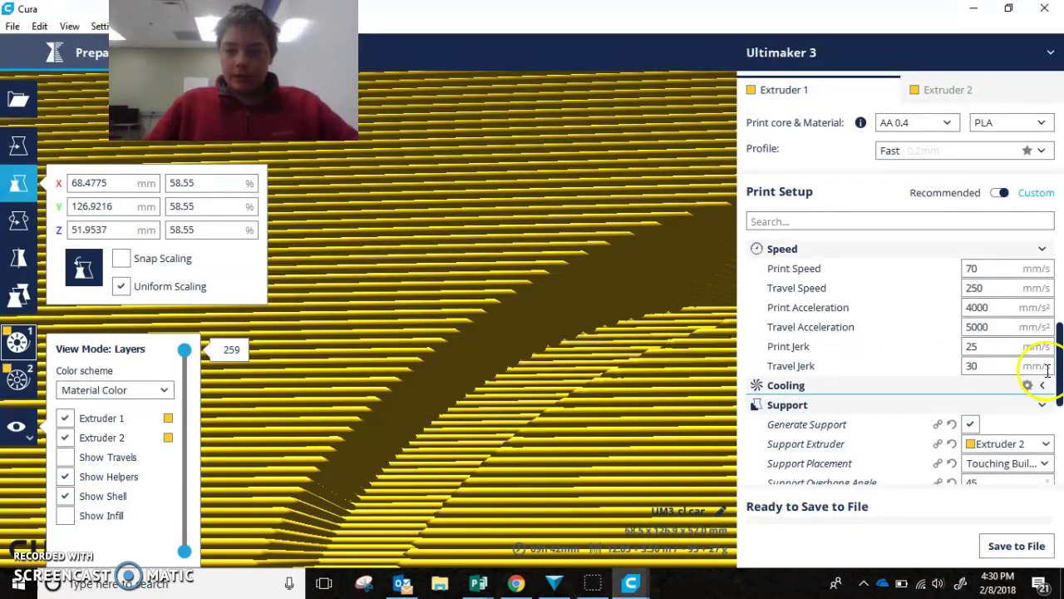